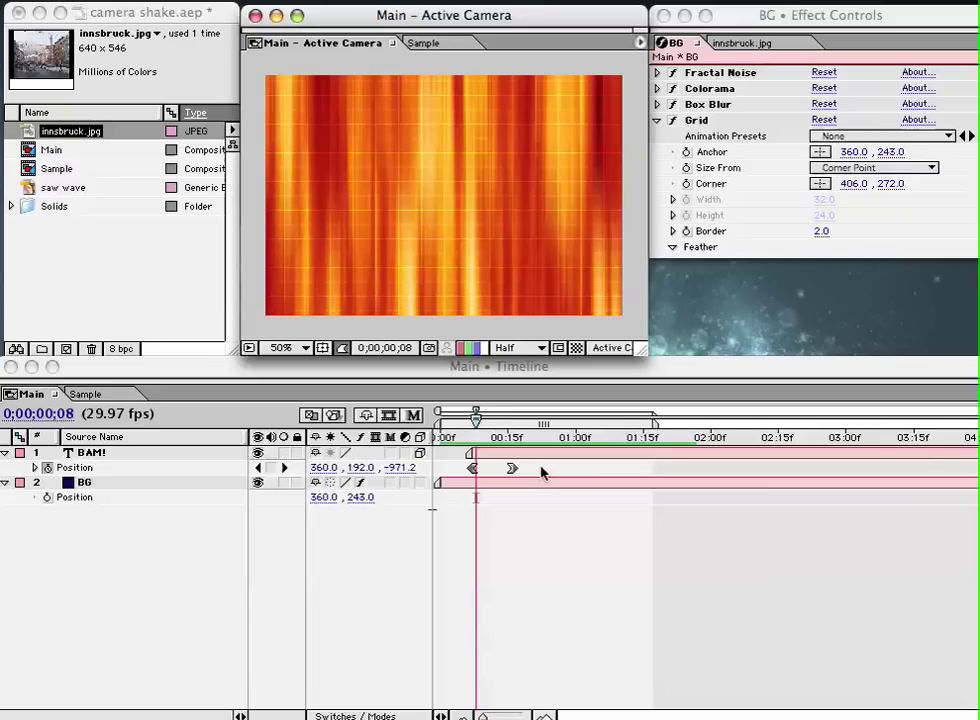
Return the Main comp to 0;00;00;00 and preview BAM! flying in over the striped background
left_click_drag(510, 424, 438, 440)
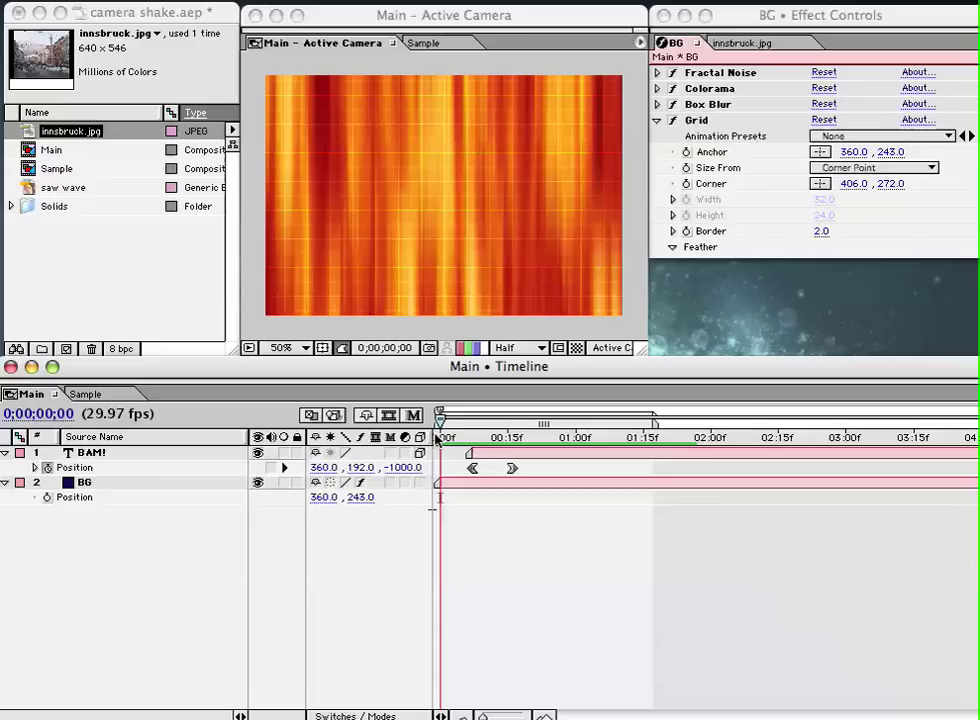
key("KP_0")
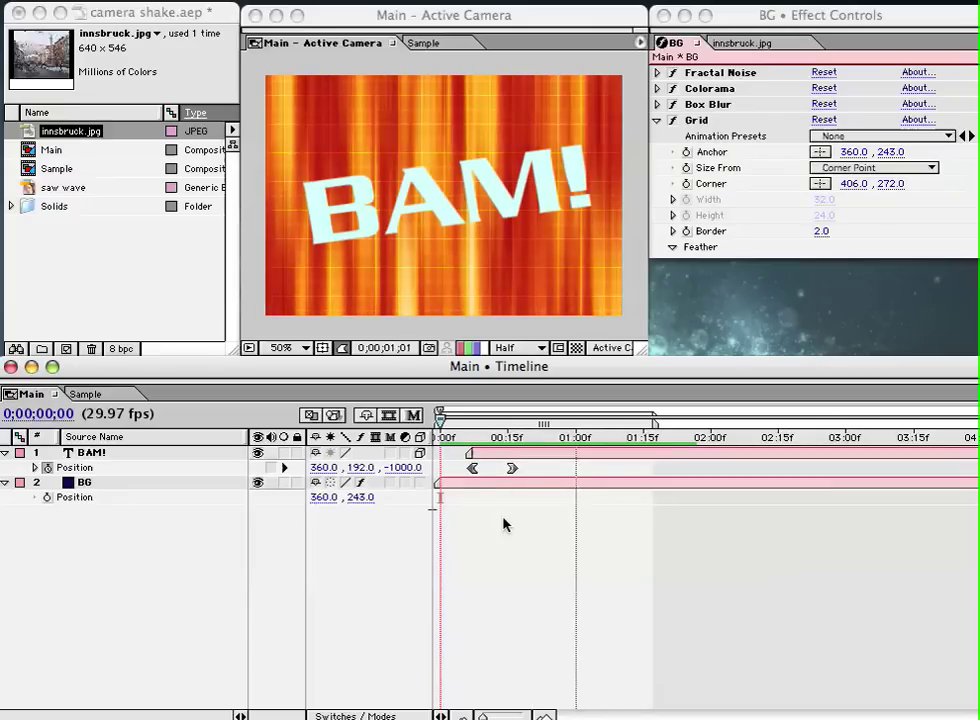
Stop playback and move to about 0;00;00;24, where BAM! has landed at 360, 192
left_click_drag(519, 420, 548, 424)
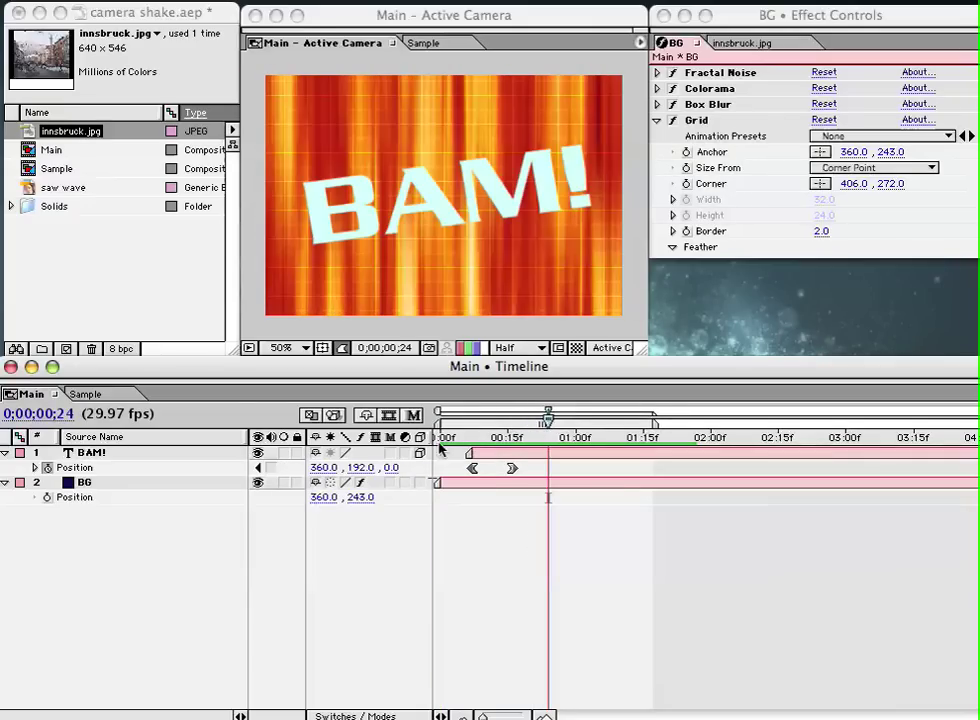
Switch to the Sample comp and preview its animation from the start
left_click(120, 396)
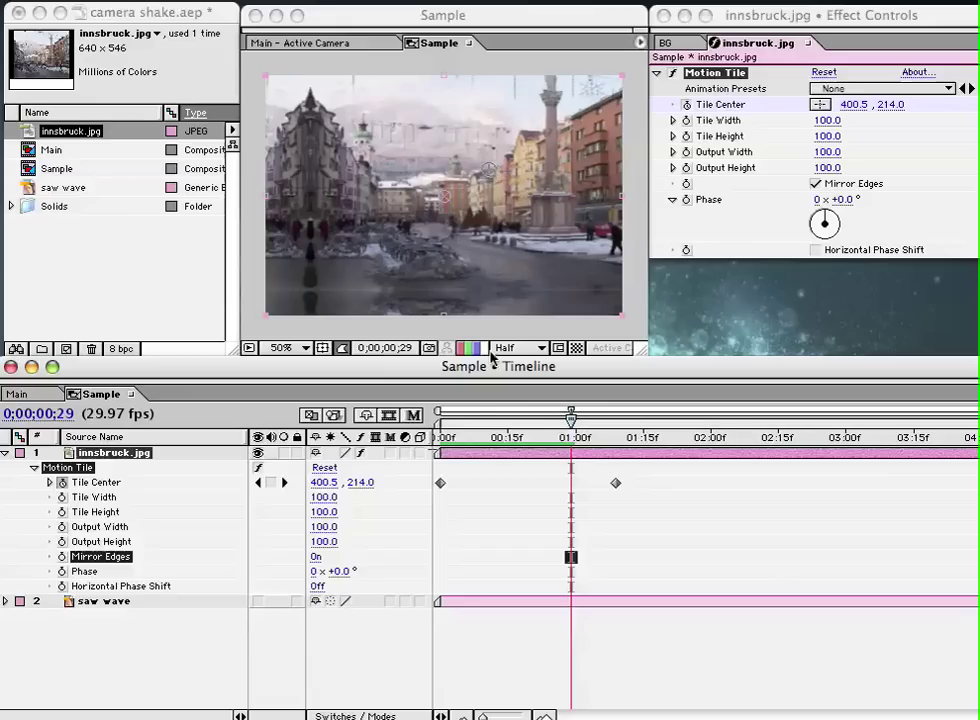
mouse_move(571, 415)
left_mouse_down()
mouse_move(477, 420)
mouse_move(441, 438)
left_mouse_up()
key("KP_0")
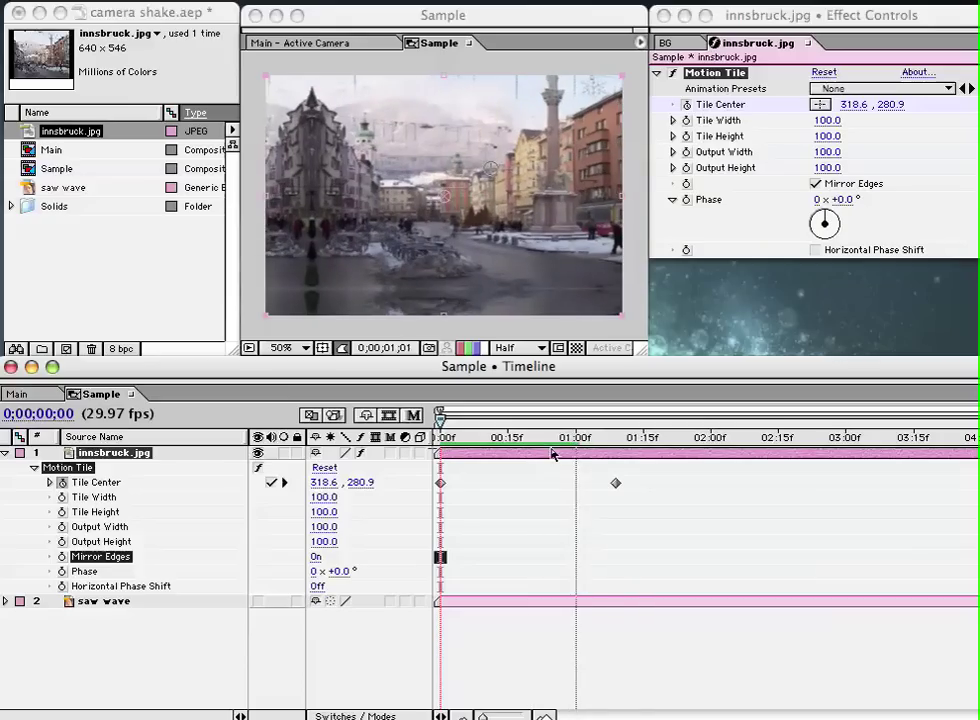
End the work area near 1;07 and keyframe Tile Center at 375.8, 216.9 on frame 19
left_click(585, 418)
mouse_move(977, 418)
left_mouse_down()
mouse_move(565, 420)
mouse_move(590, 420)
mouse_move(606, 438)
left_mouse_up()
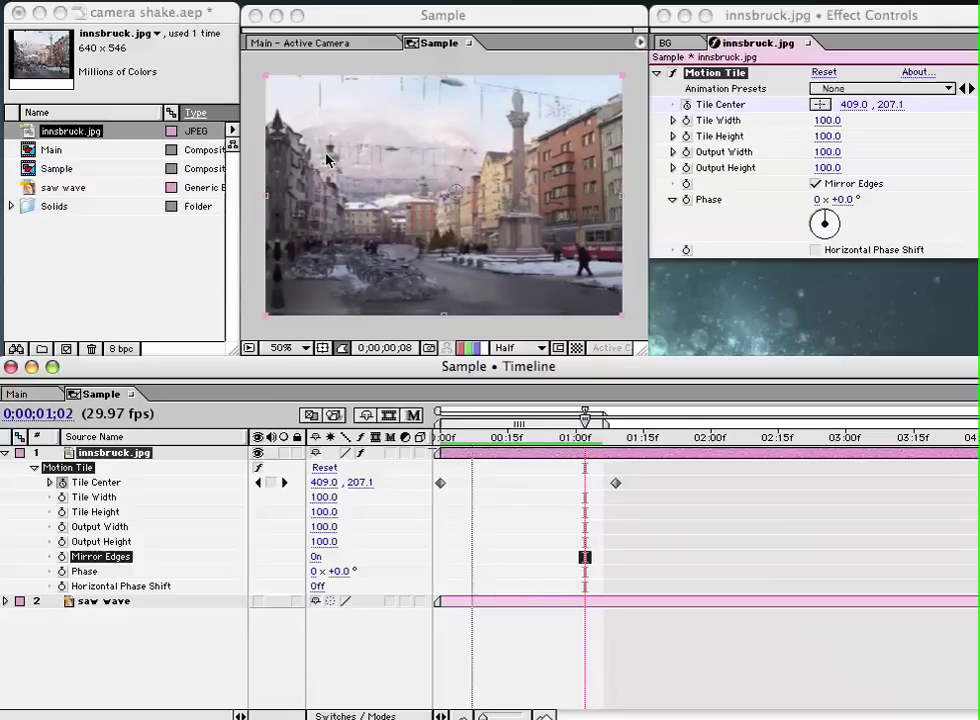
left_click(486, 192)
mouse_move(474, 183)
left_mouse_down()
mouse_move(403, 188)
mouse_move(474, 186)
mouse_move(476, 200)
mouse_move(428, 207)
mouse_move(427, 186)
mouse_move(472, 188)
mouse_move(475, 172)
left_mouse_up()
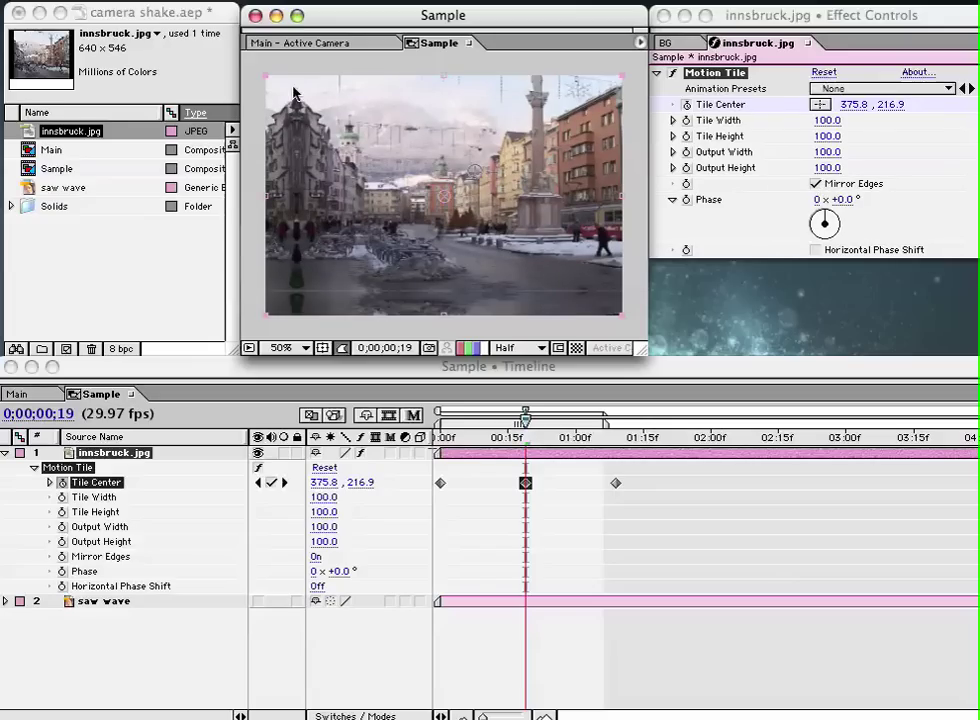
Toggle Mirror Edges off and back on, then enable comp and layer motion blur
left_click(866, 187)
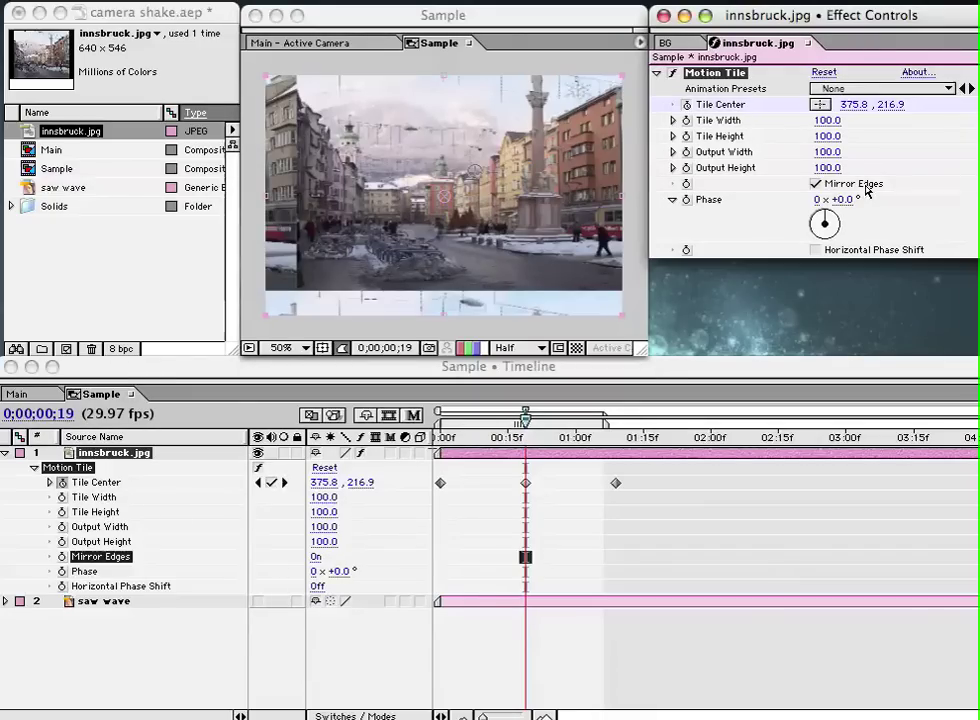
left_click(866, 187)
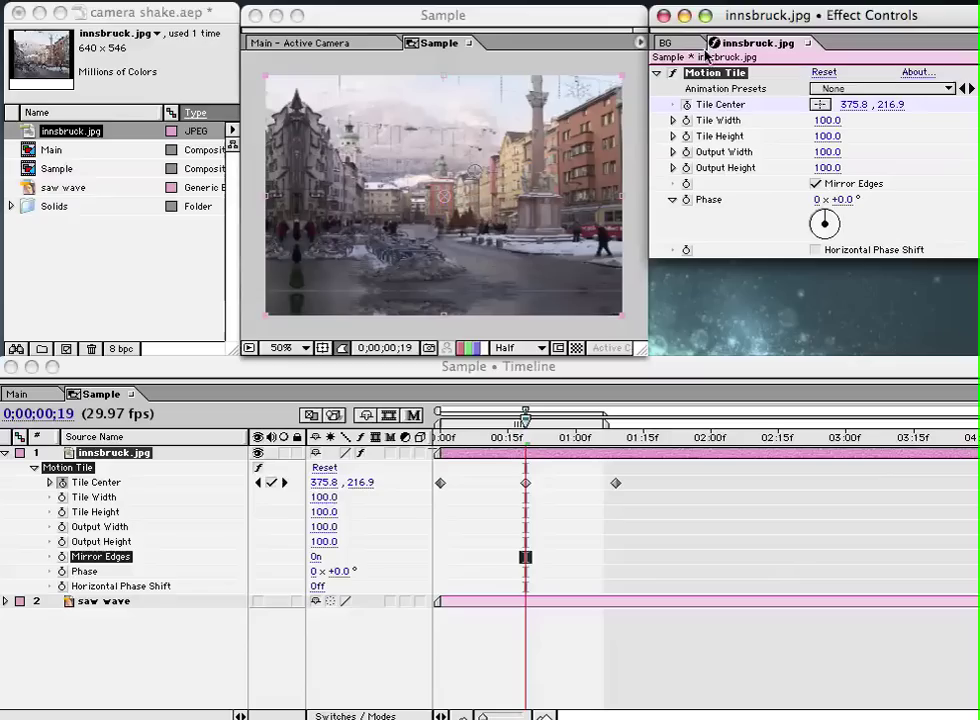
left_click(393, 457)
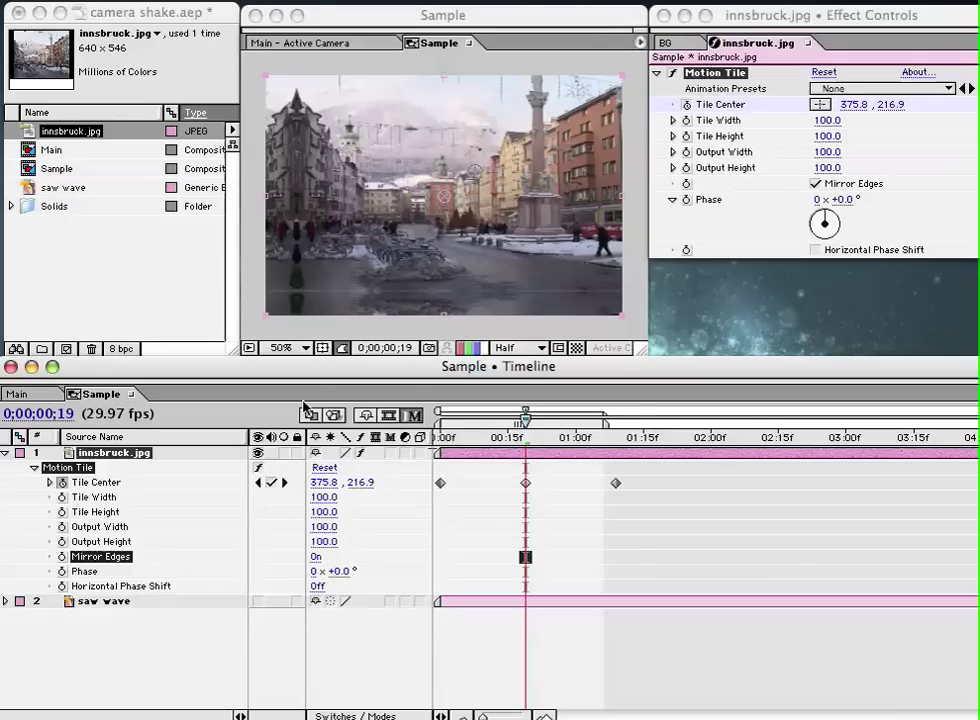
left_click(390, 454)
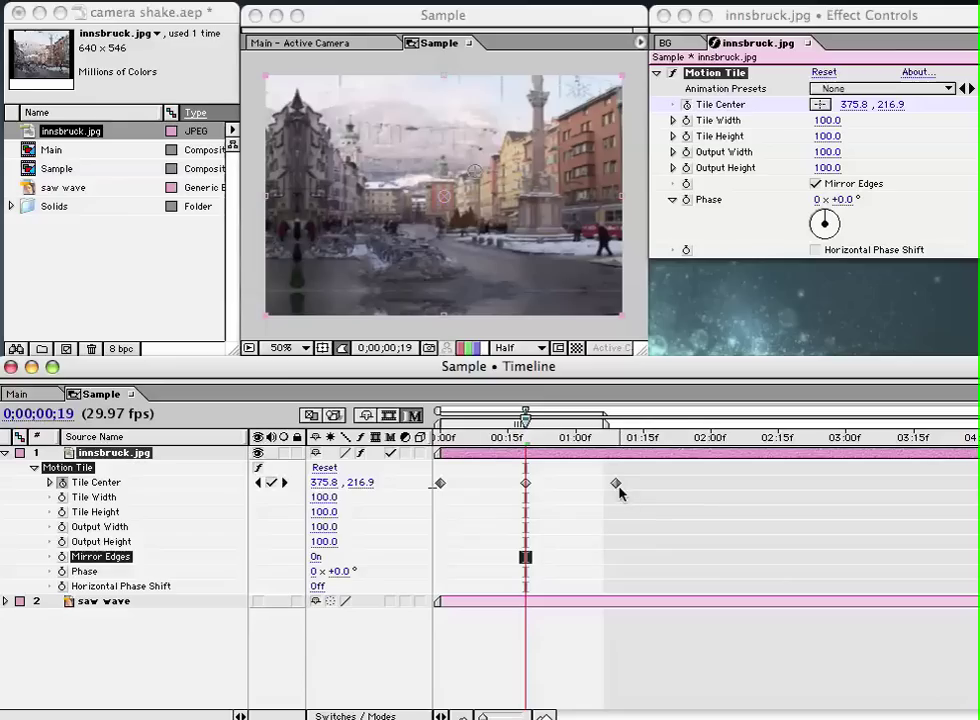
Shift the middle Tile Center keyframe to about frame 5, check the blur, and return to Main
left_click_drag(527, 490, 462, 490)
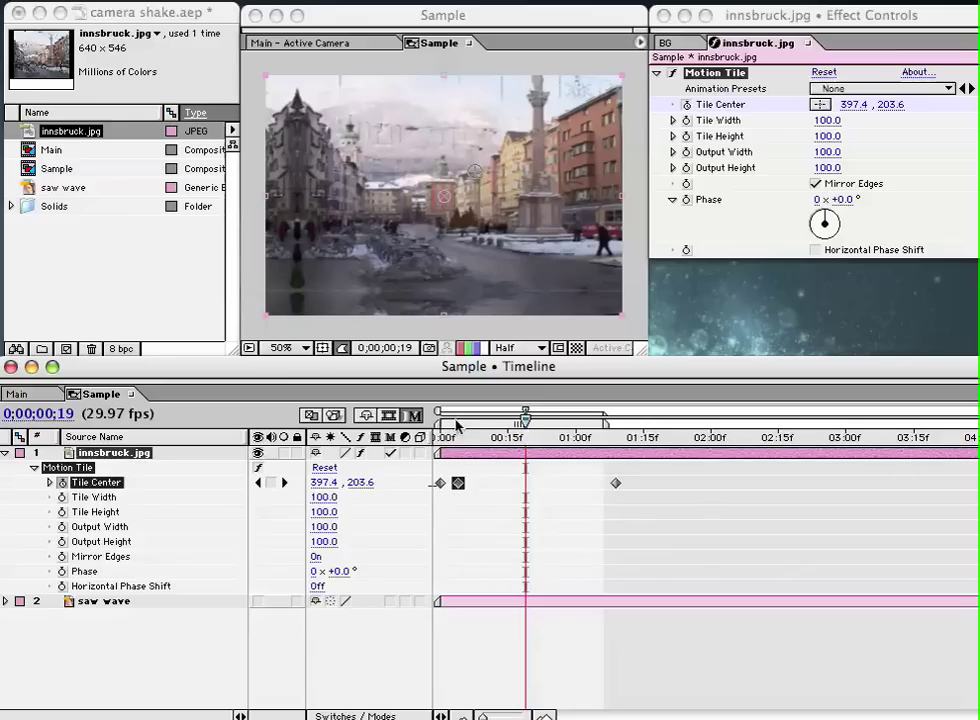
left_click_drag(454, 428, 449, 425)
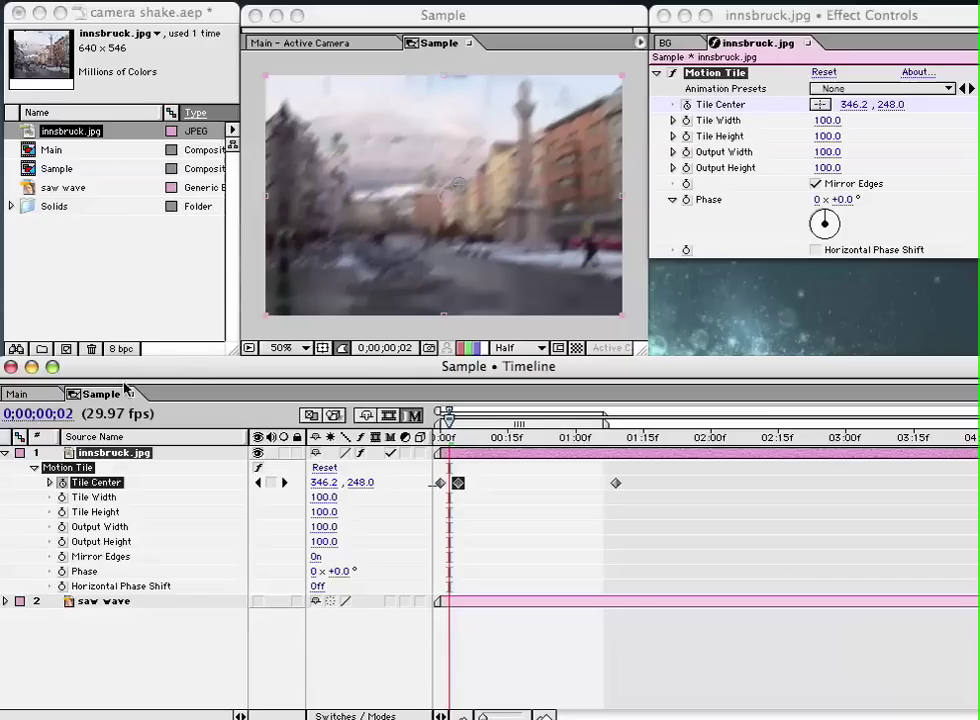
left_click(50, 393)
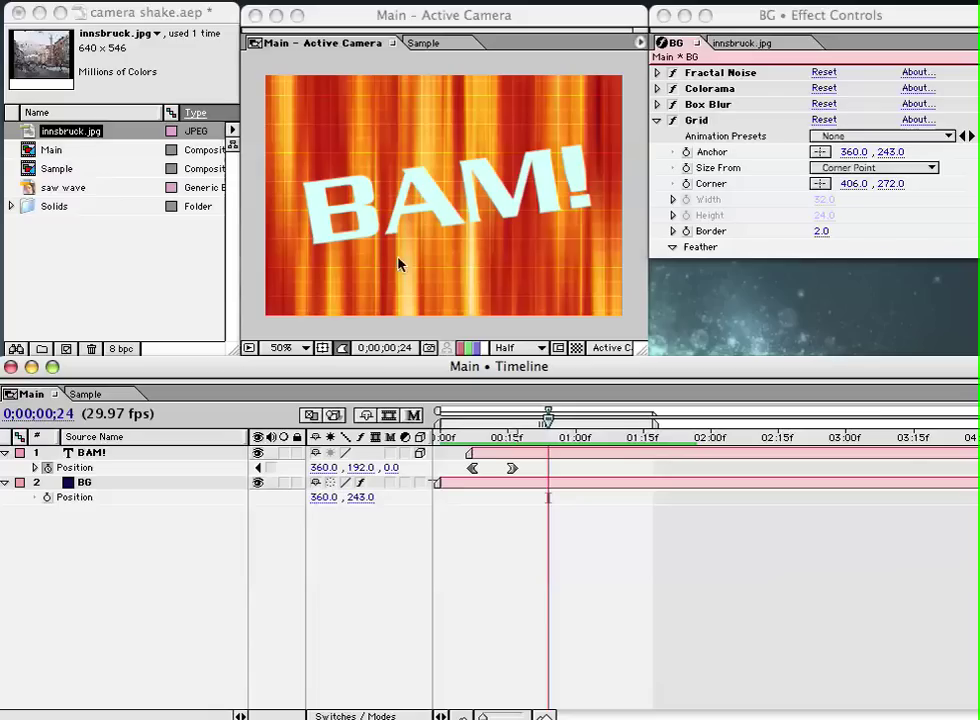
Add a new adjustment layer to Main and make it start at 0;00;00;00
left_click(355, 2)
mouse_move(480, 11)
left_click(700, 116)
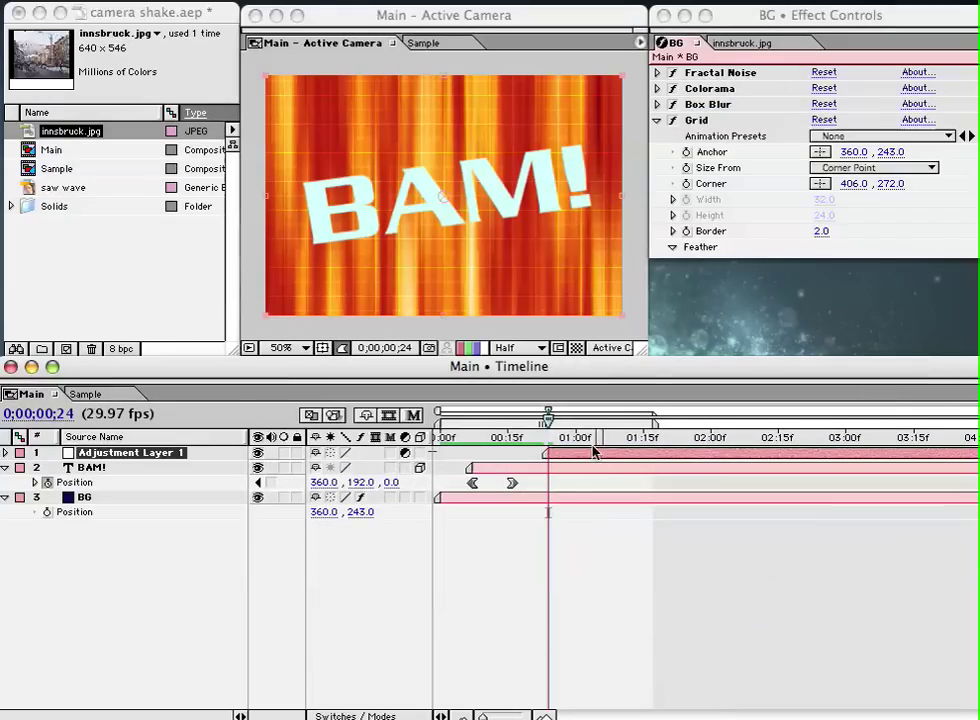
left_click_drag(591, 452, 484, 470)
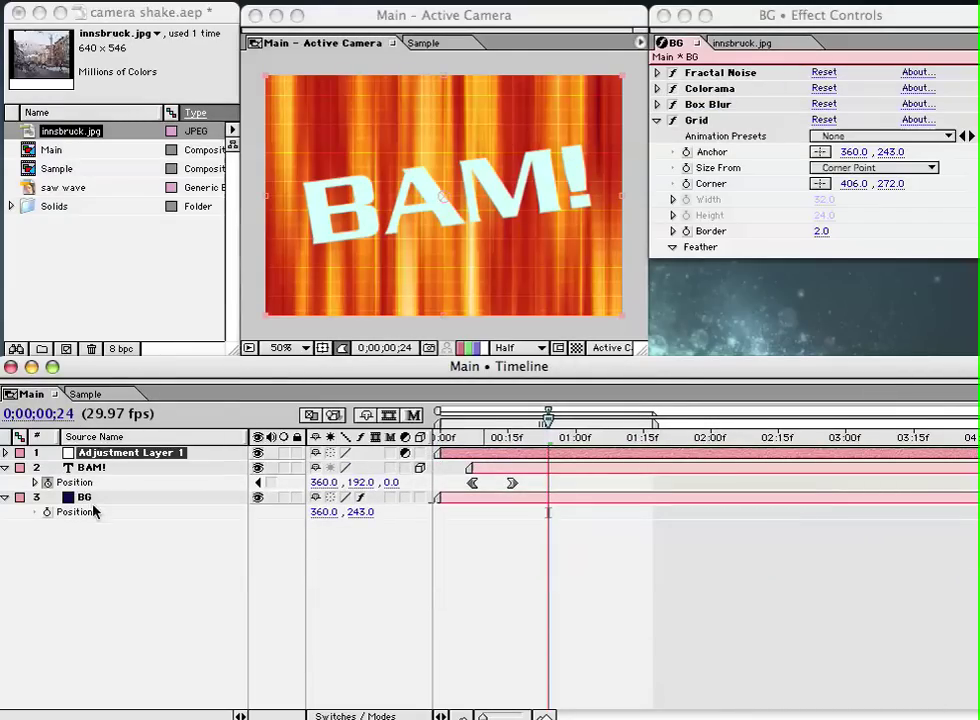
Browse the Effect menu and close it without applying anything
left_click(420, 1)
mouse_move(527, 443)
left_click(490, 573)
Apply Stylize > Motion Tile to the adjustment layer, set Tile Center to 268, 168, and enable Mirror Edges
left_click(420, 1)
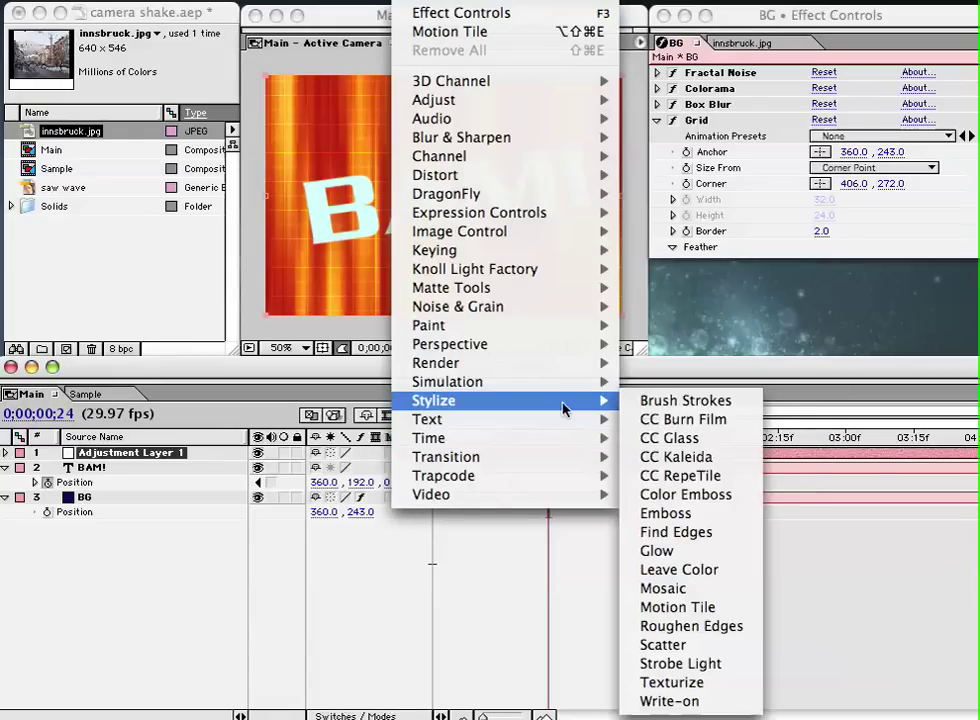
left_click(705, 607)
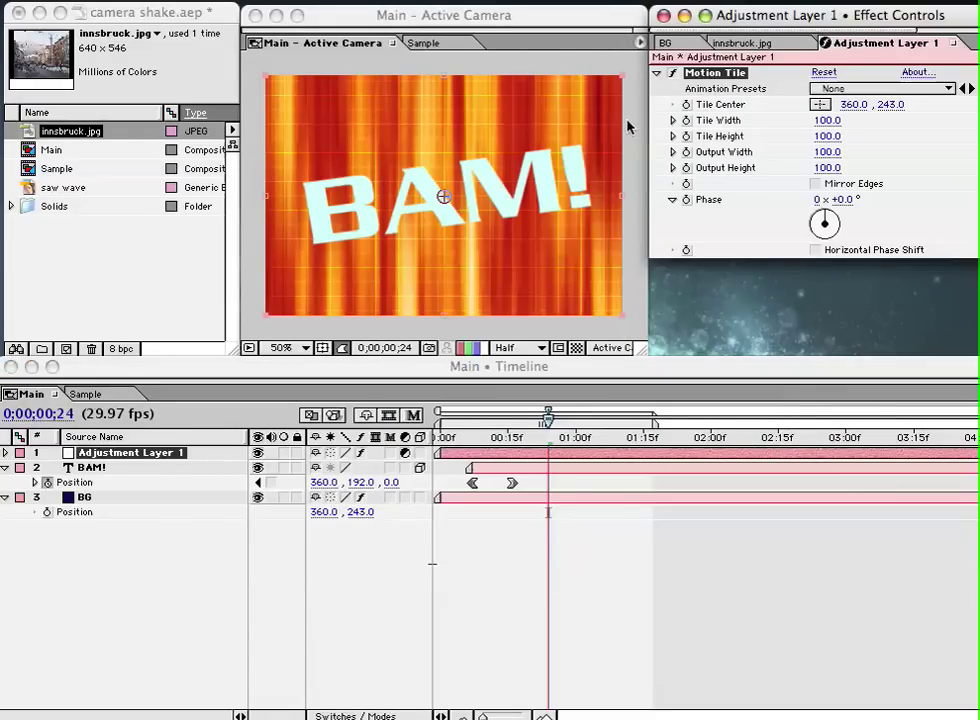
left_click(818, 105)
left_click(393, 177)
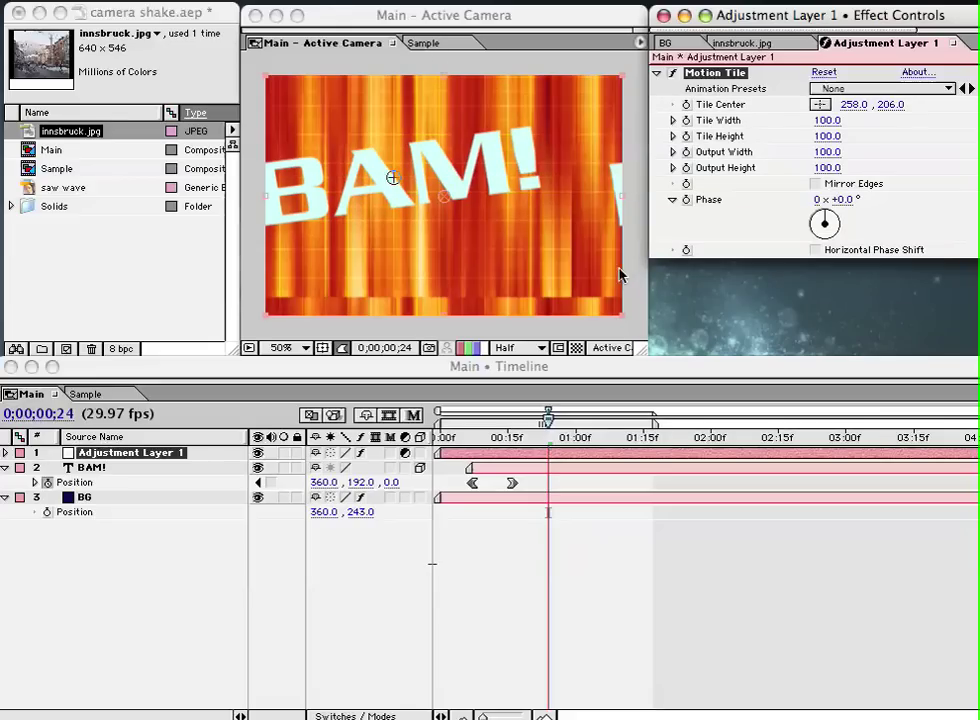
left_click_drag(393, 177, 398, 159)
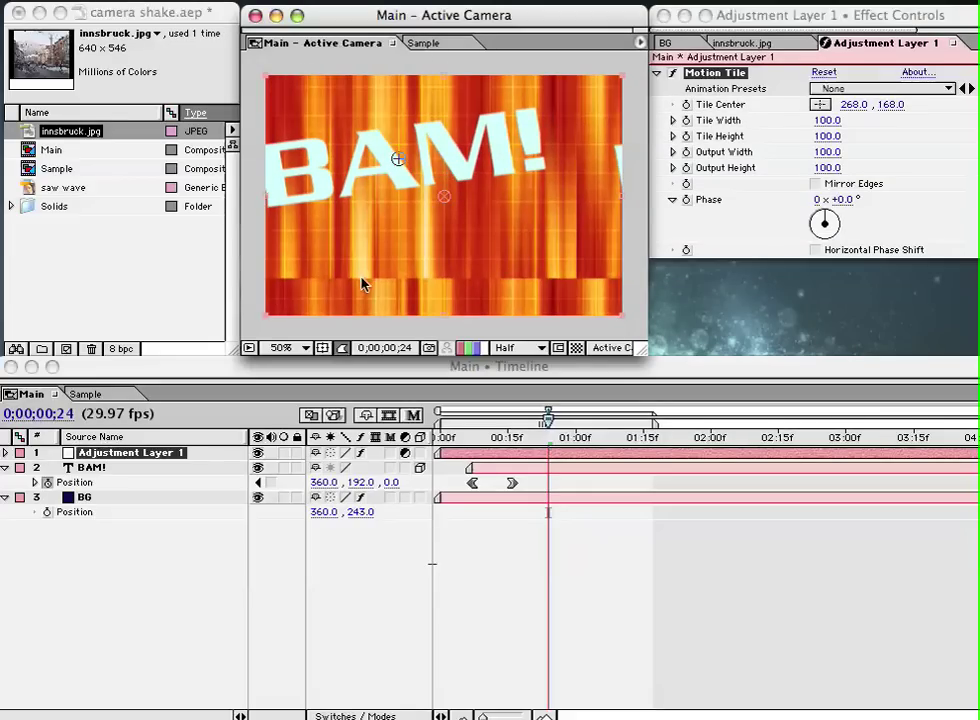
left_click(816, 184)
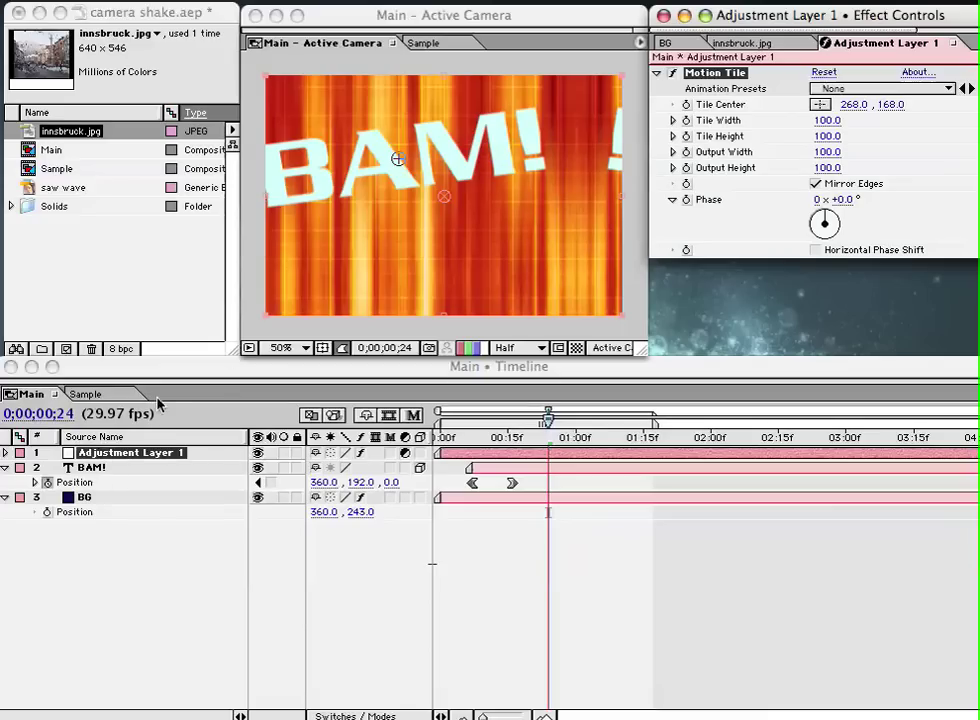
Keep Adjustment Layer 1 above BAM!, set Tile Center to 362, 244, and enable comp and layer motion blur
left_click_drag(118, 453, 107, 480)
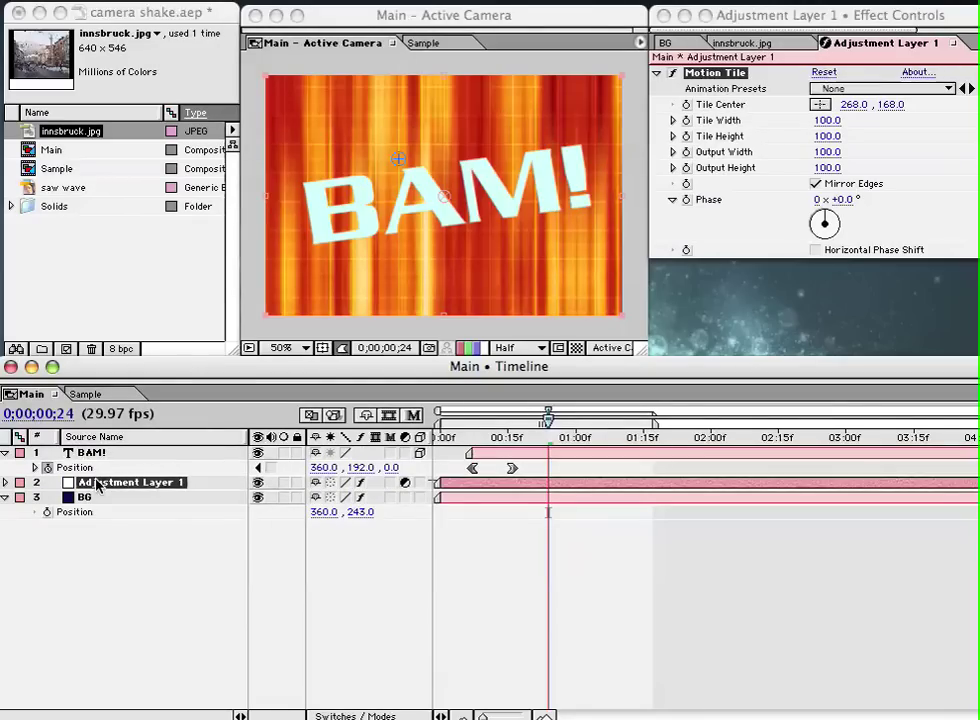
left_click_drag(97, 485, 97, 452)
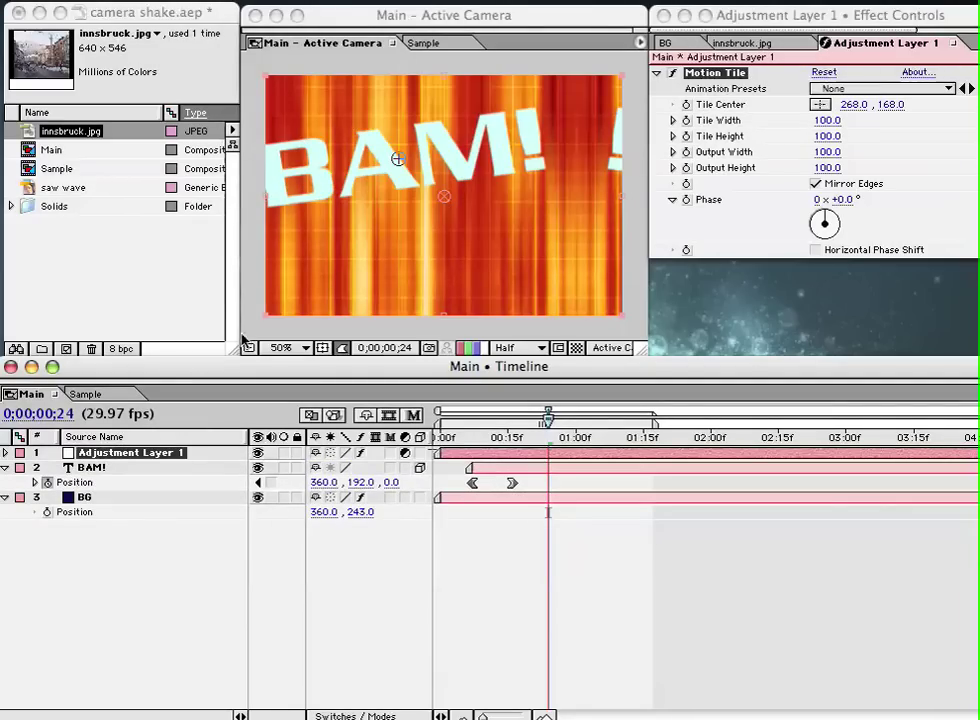
left_click_drag(400, 158, 447, 198)
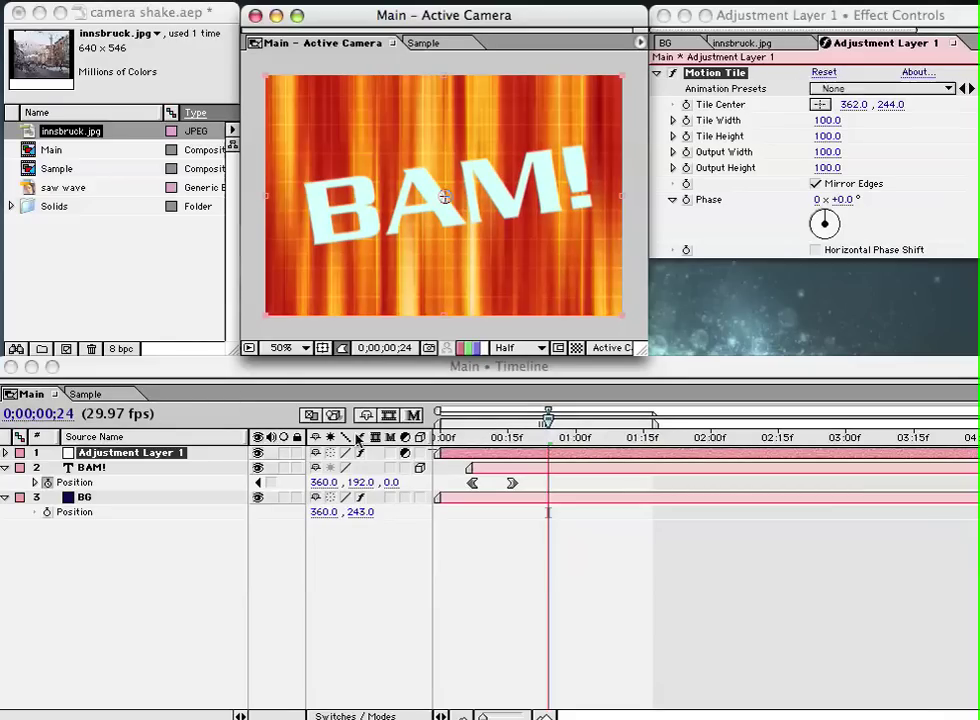
left_click(338, 478)
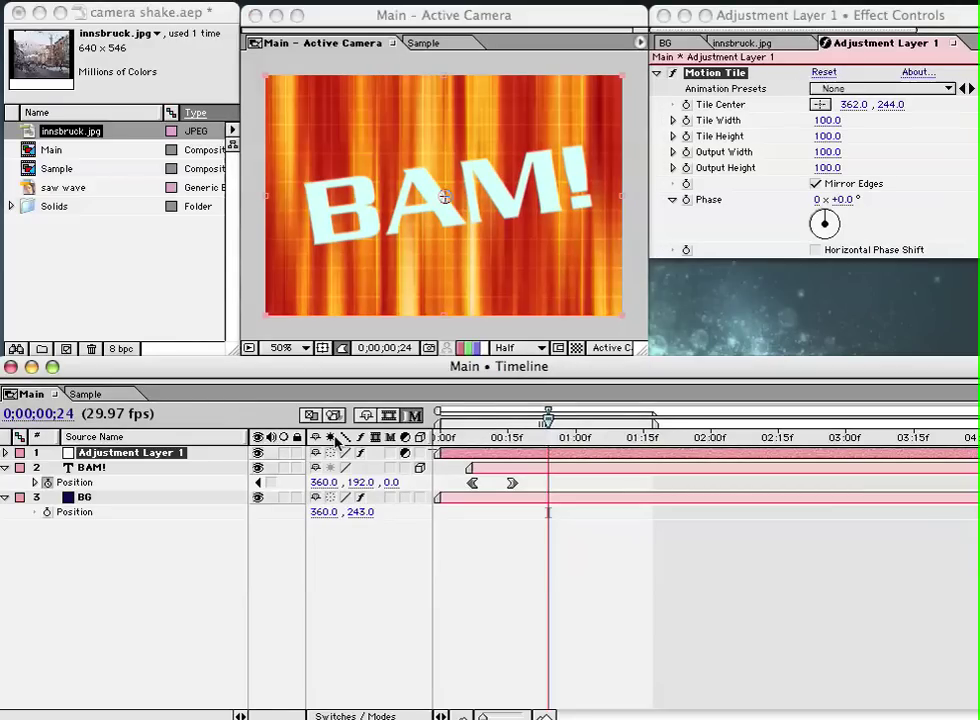
left_click(389, 453)
Give the adjustment layer's Tile Center the expression wiggle(10, 100); and commit it
key("e")
left_click(385, 482)
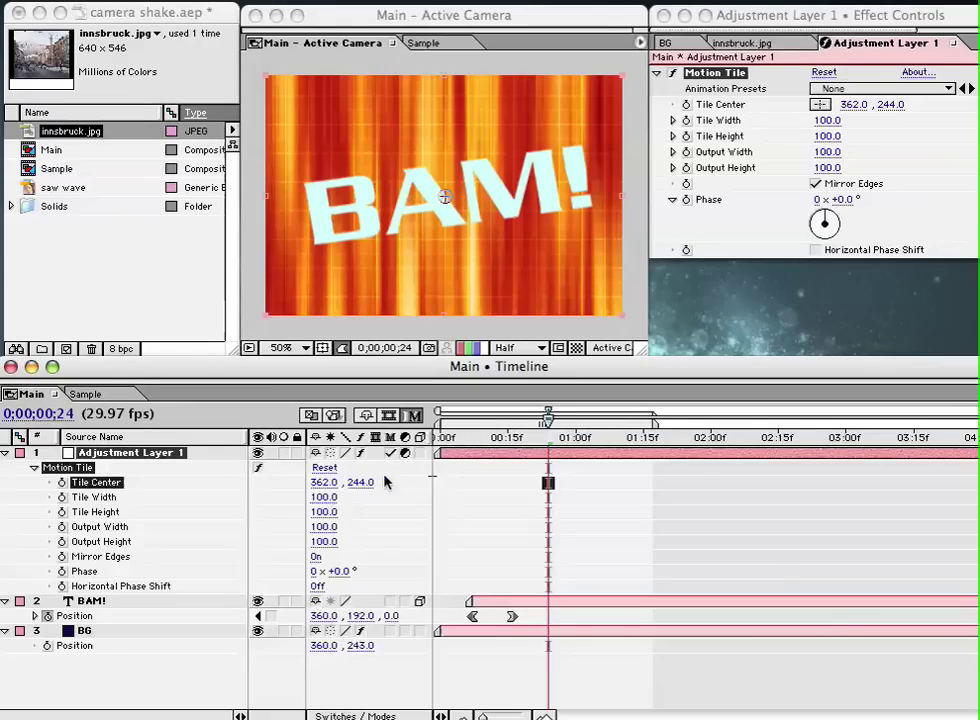
left_click(62, 484, "alt")
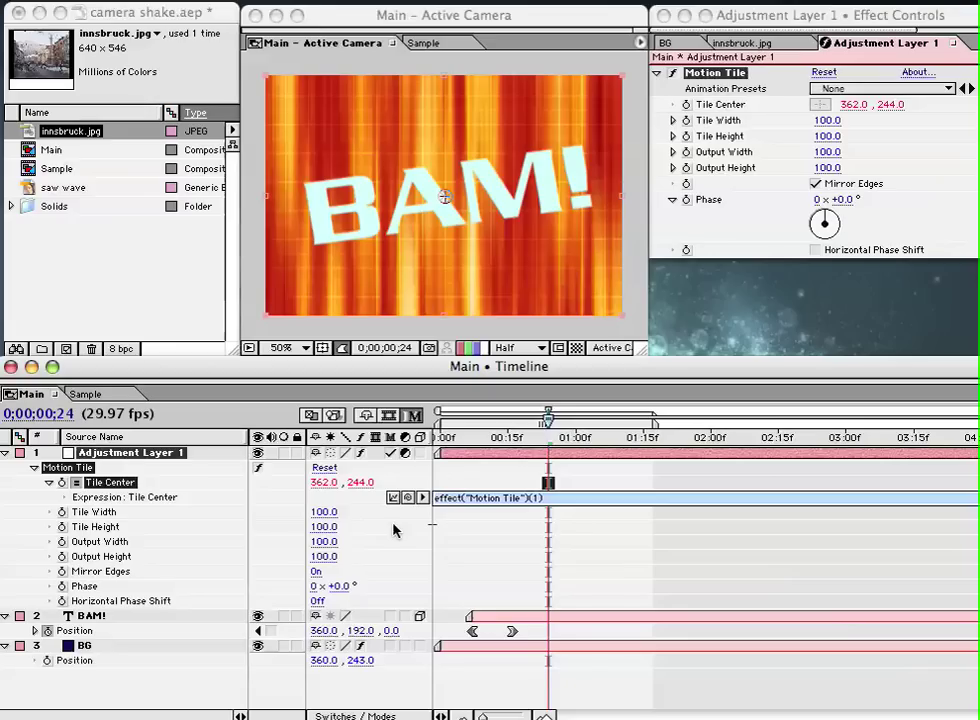
key("BackSpace")
type("wiggle")
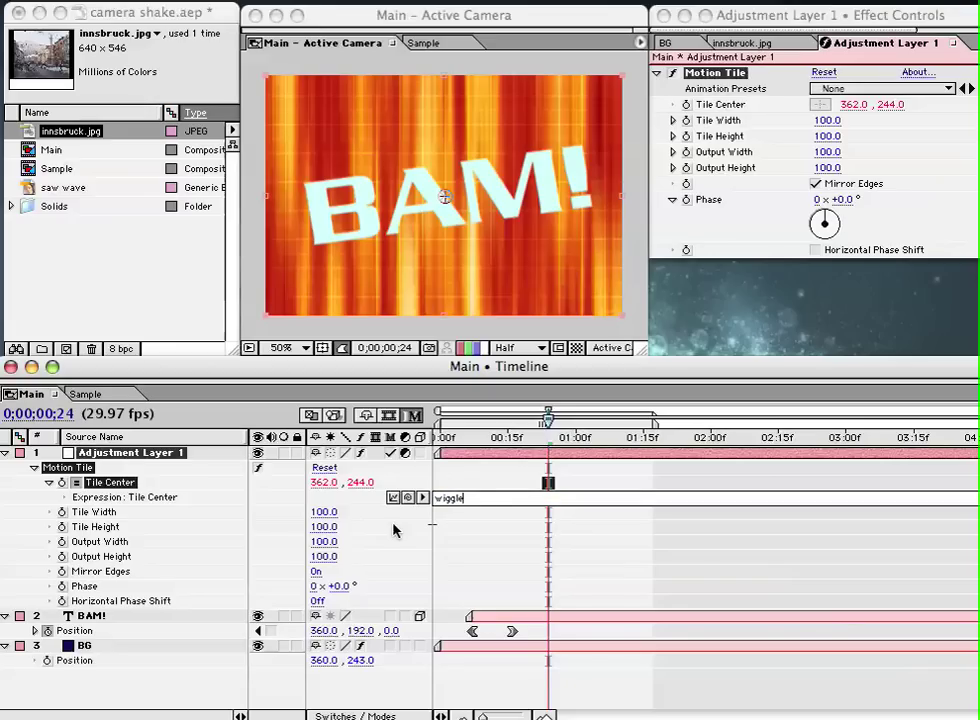
type("(")
key("BackSpace")
key("BackSpace")
type("0")
key("Right")
key("Right")
key("Right")
left_click(521, 529)
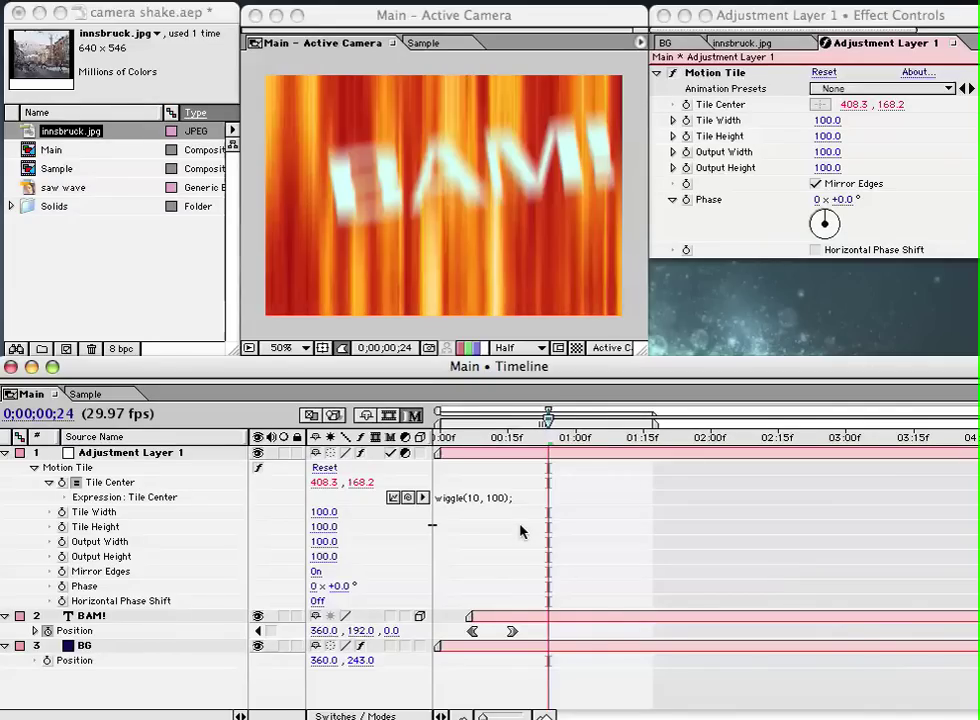
Preview the shaking BAM!, scrub back to inspect the shake, then go to the Sample comp
key("space")
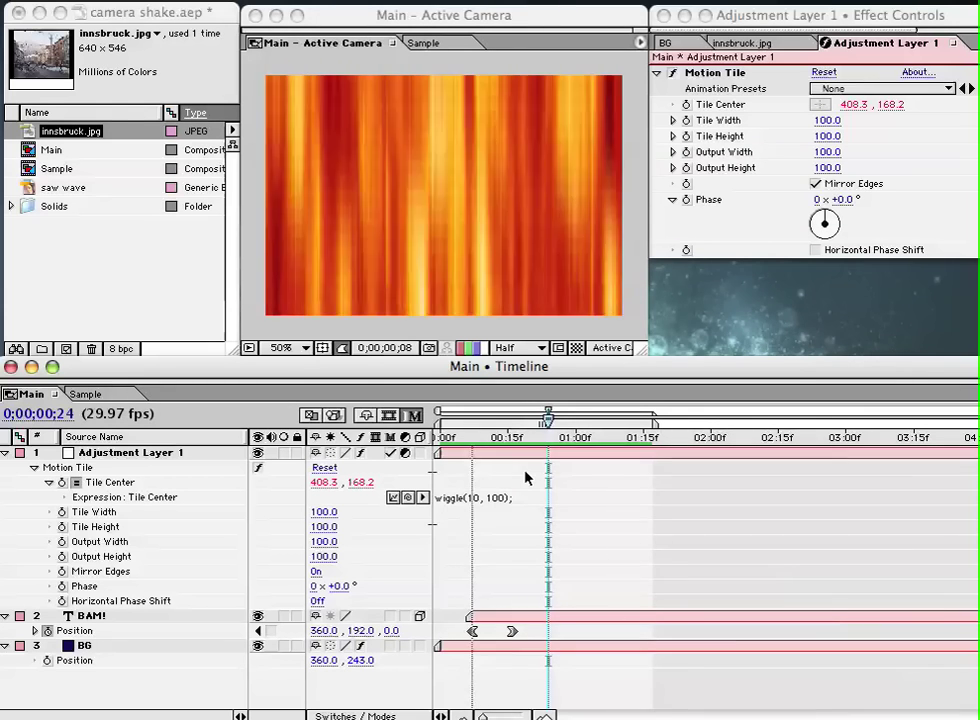
left_click(518, 460)
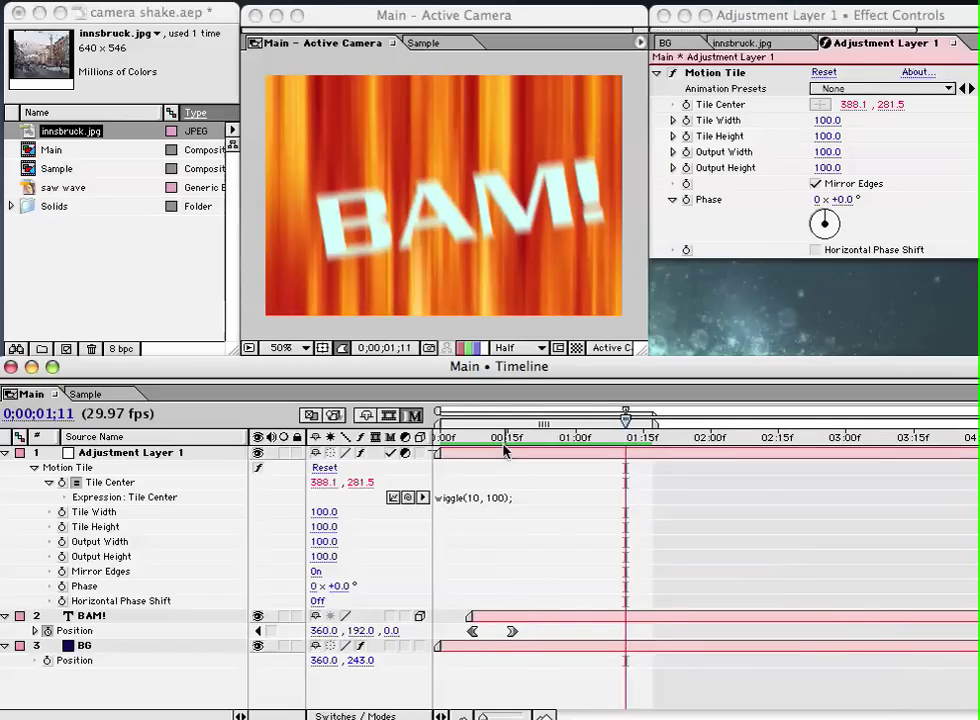
left_click_drag(503, 441, 512, 441)
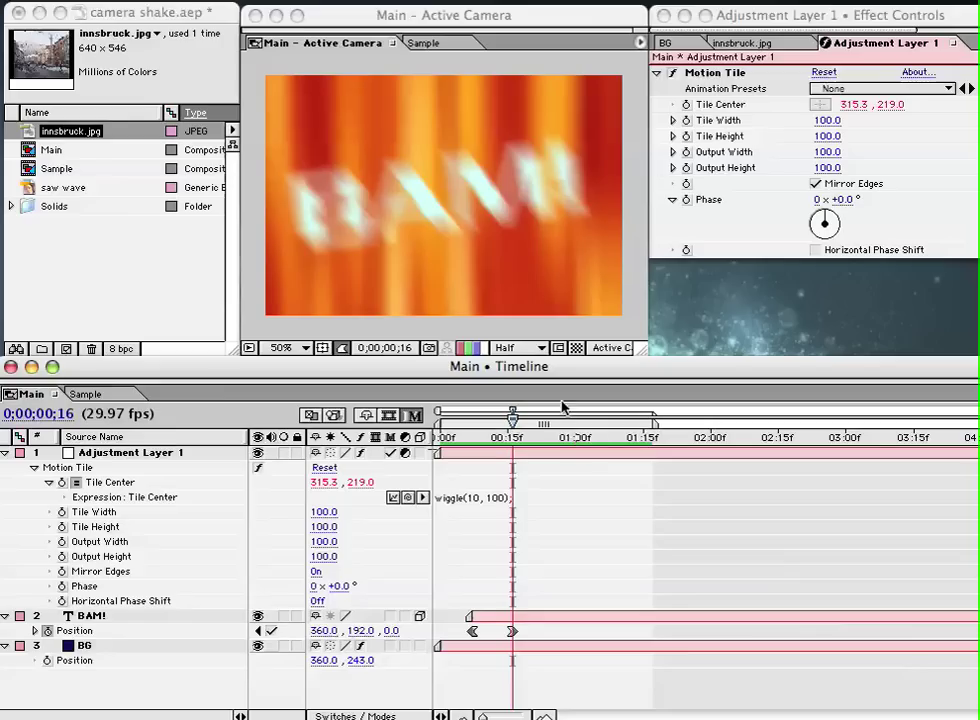
left_click(106, 398)
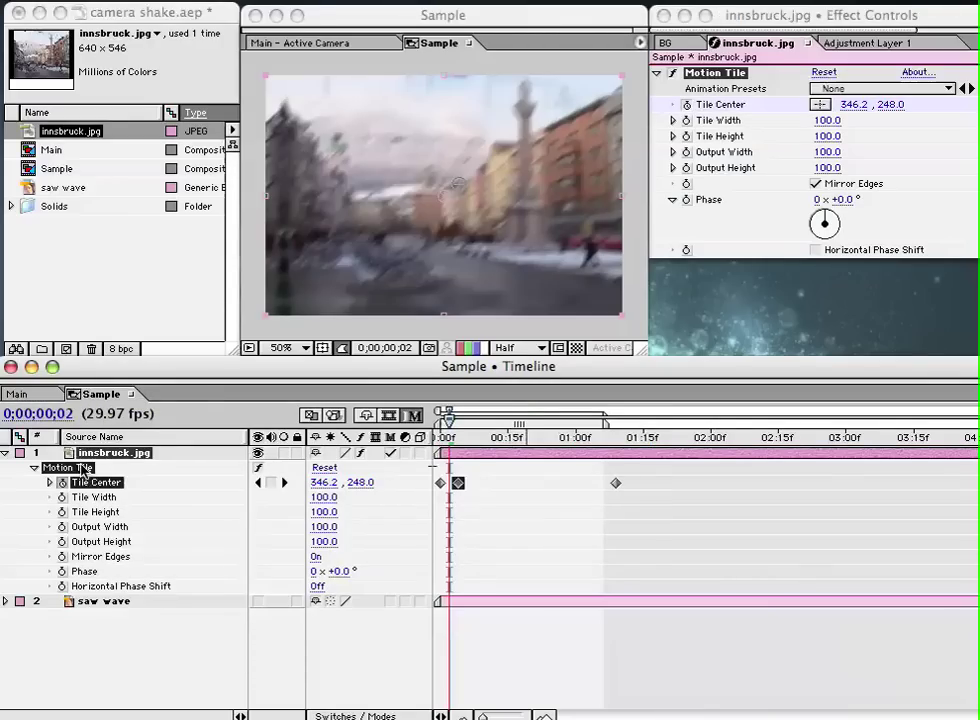
Turn on the saw wave layer's visibility and deselect the innsbruck.jpg layer
left_click(257, 602)
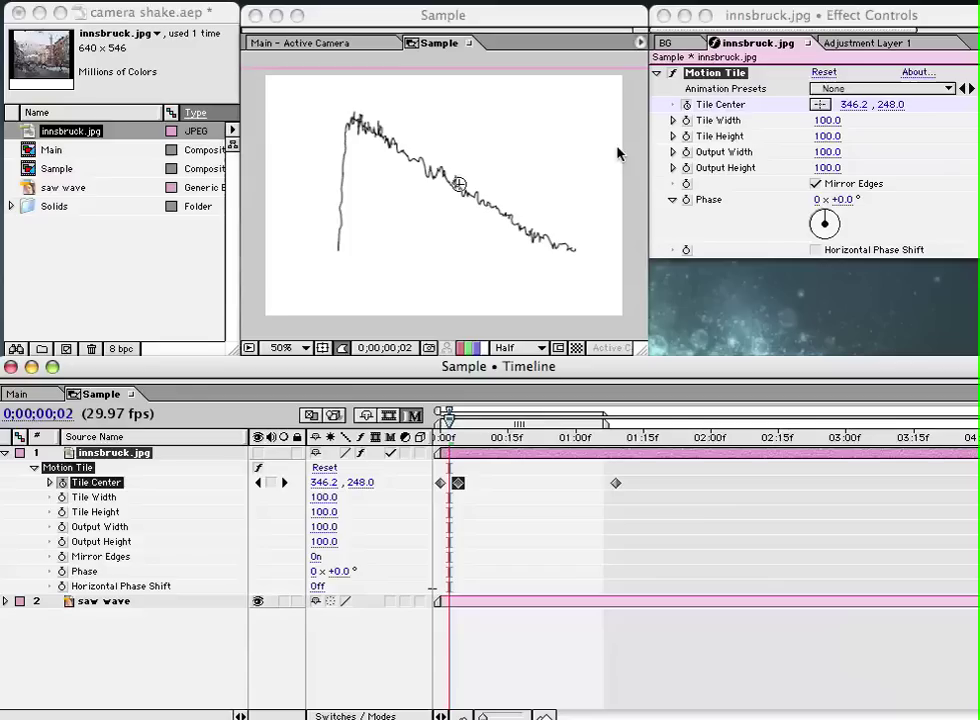
left_click(169, 637)
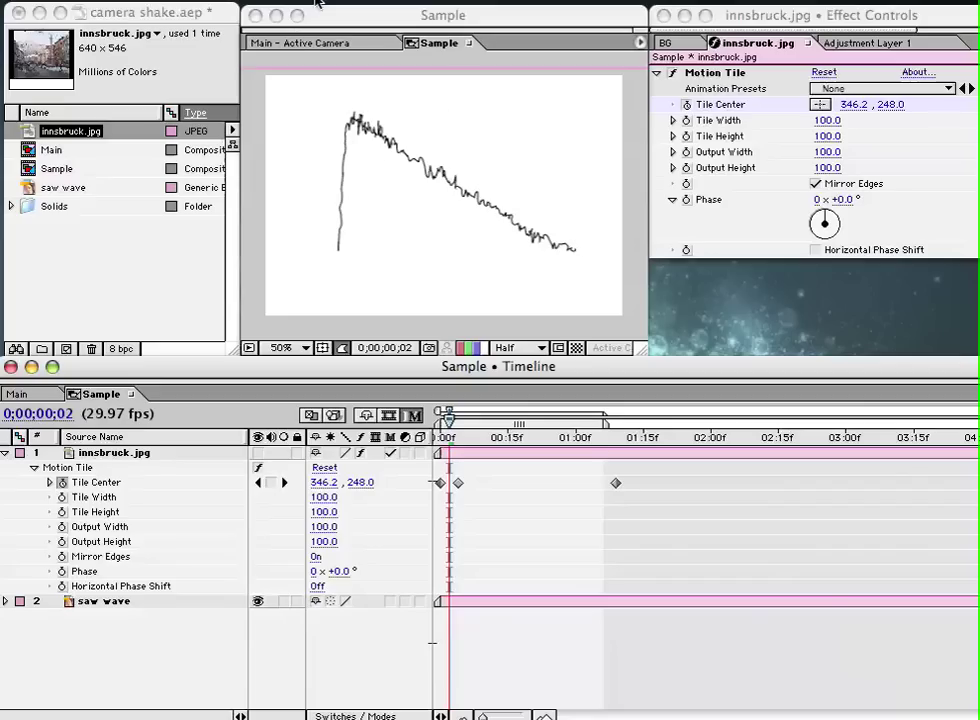
Back in the Main comp, add a Slider Control to Adjustment Layer 1 and raise it to 84
left_click(294, 43)
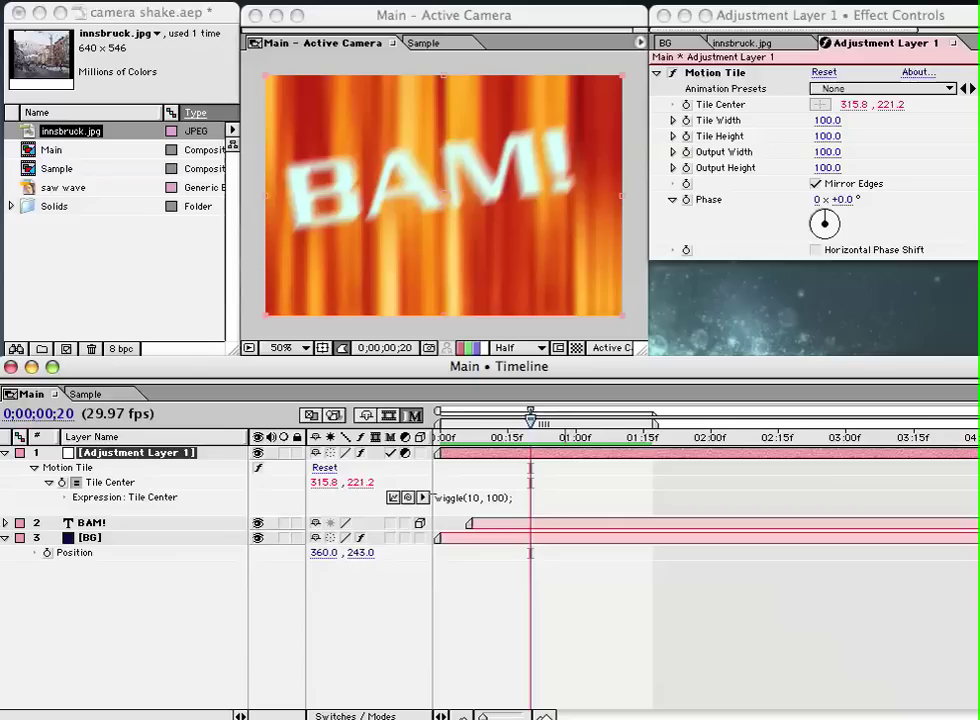
left_click(425, 0)
mouse_move(447, 213)
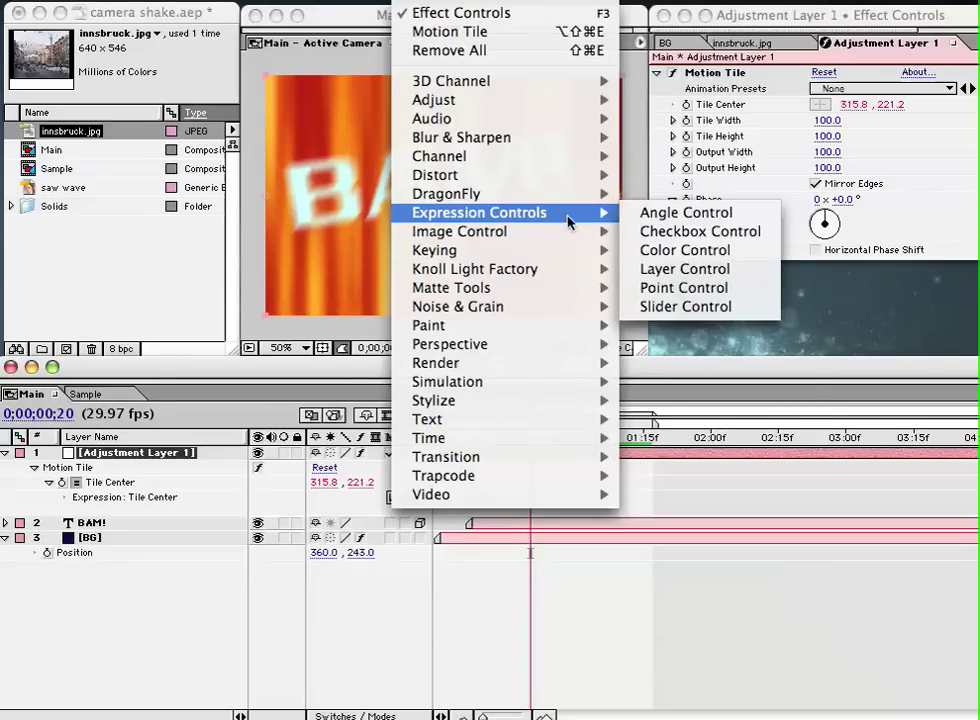
left_click(686, 306)
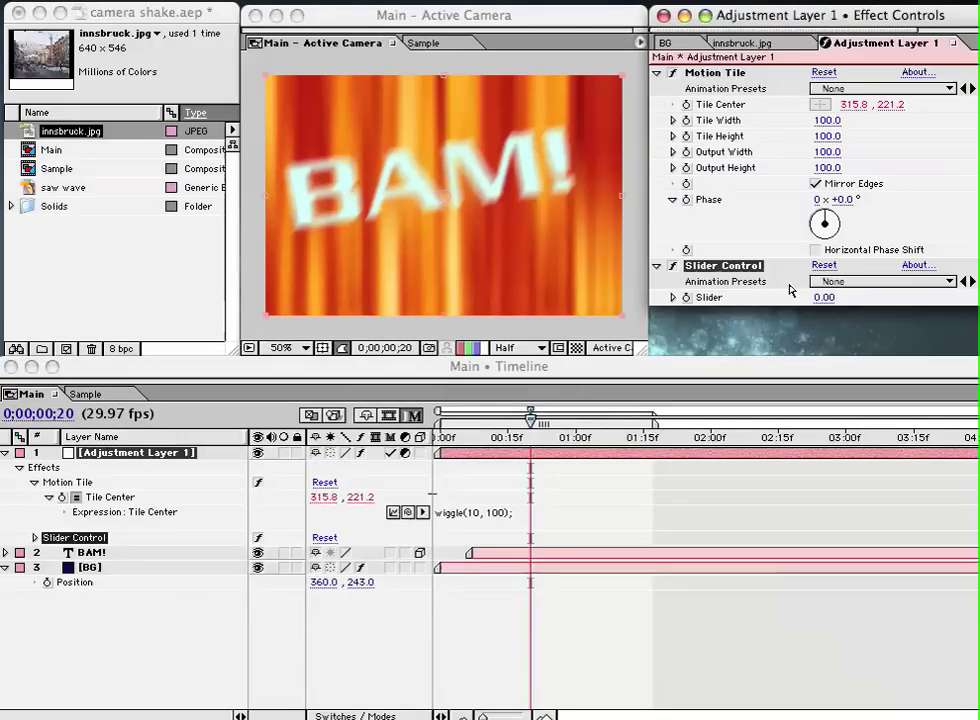
left_click_drag(822, 297, 900, 297)
Browse the Effect menu again and close it without adding anything
left_click(420, 0)
mouse_move(540, 212)
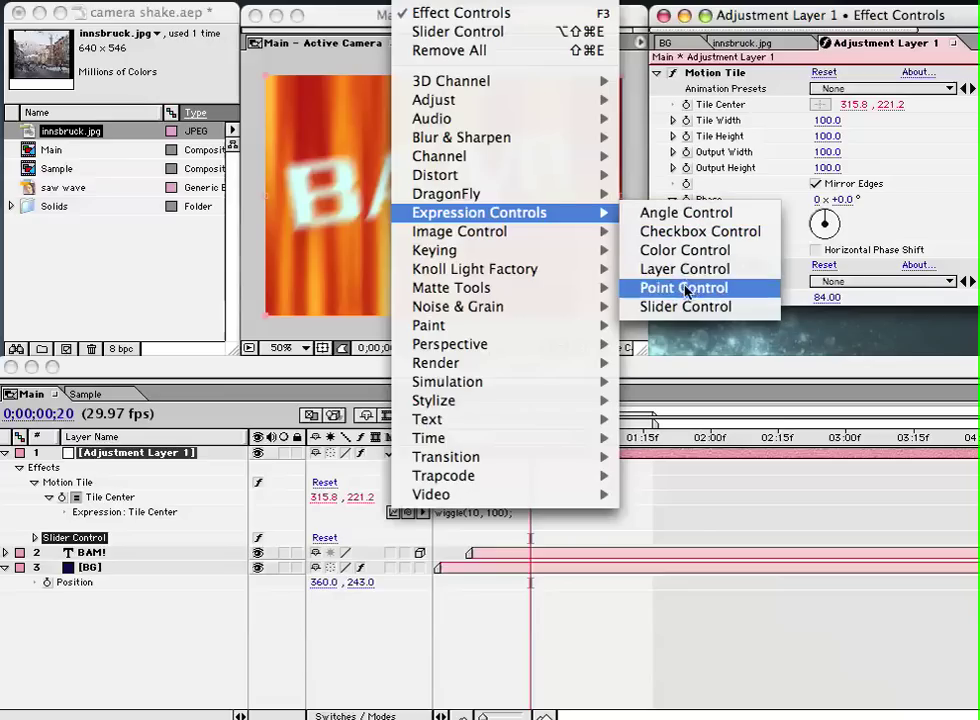
left_click(722, 188)
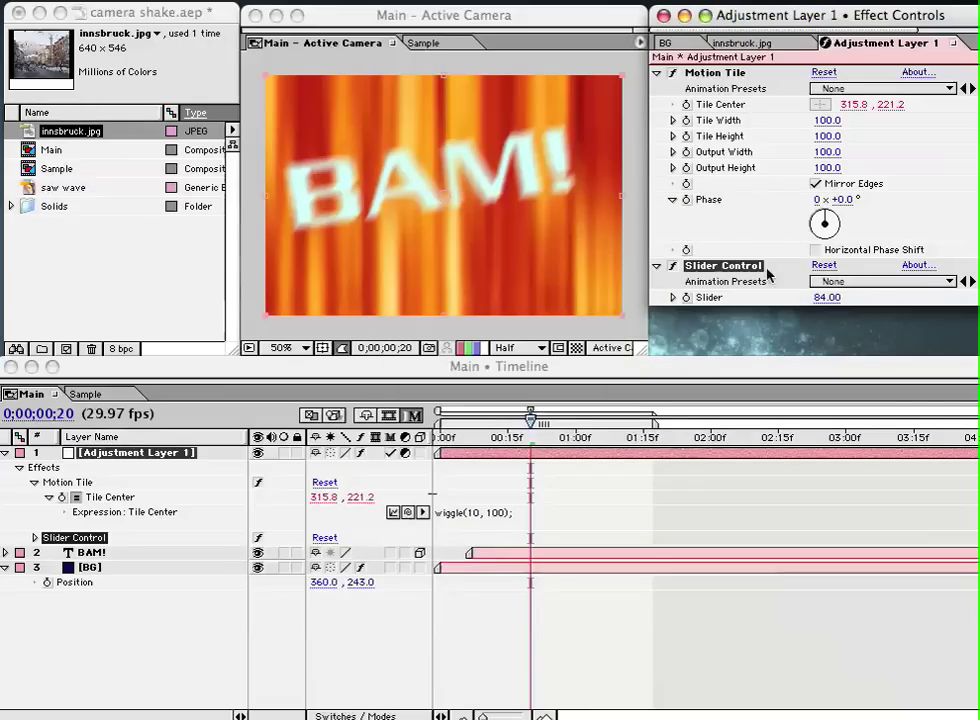
Set the Slider value to 0 and rename the effect 'Camera Shake'
left_click(820, 299)
type("0")
key("Return")
key("Return")
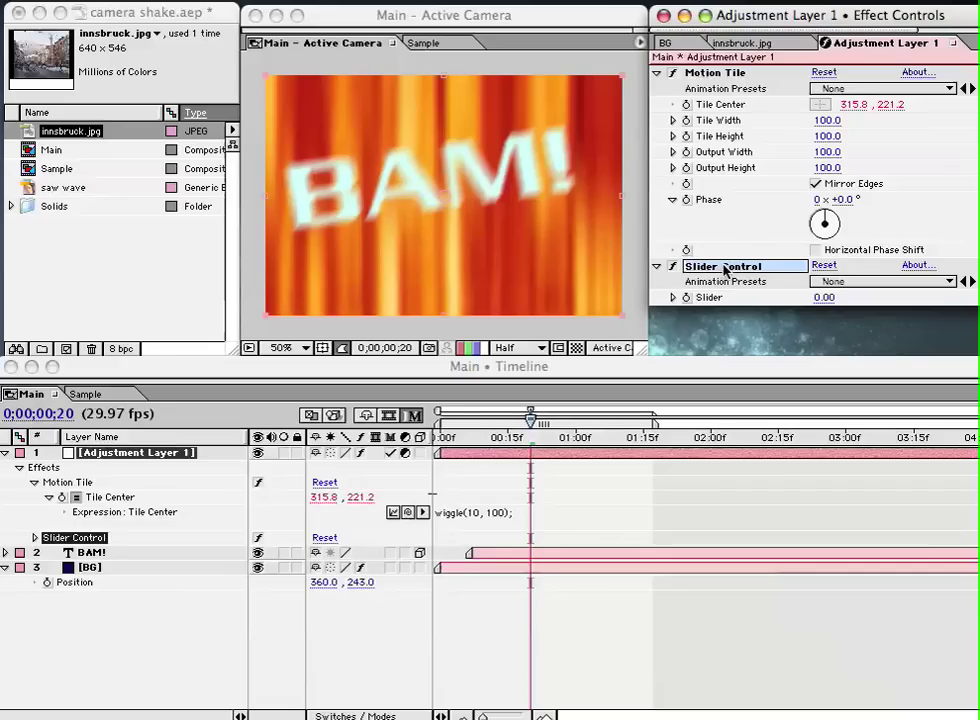
type("Camer")
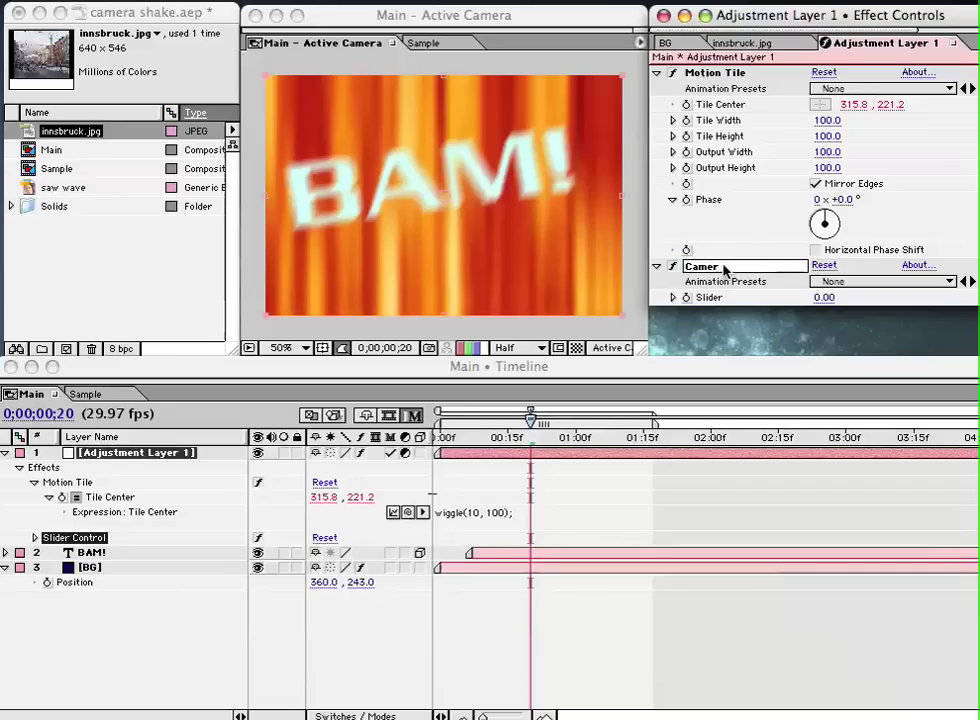
type("a Shake")
key("Return")
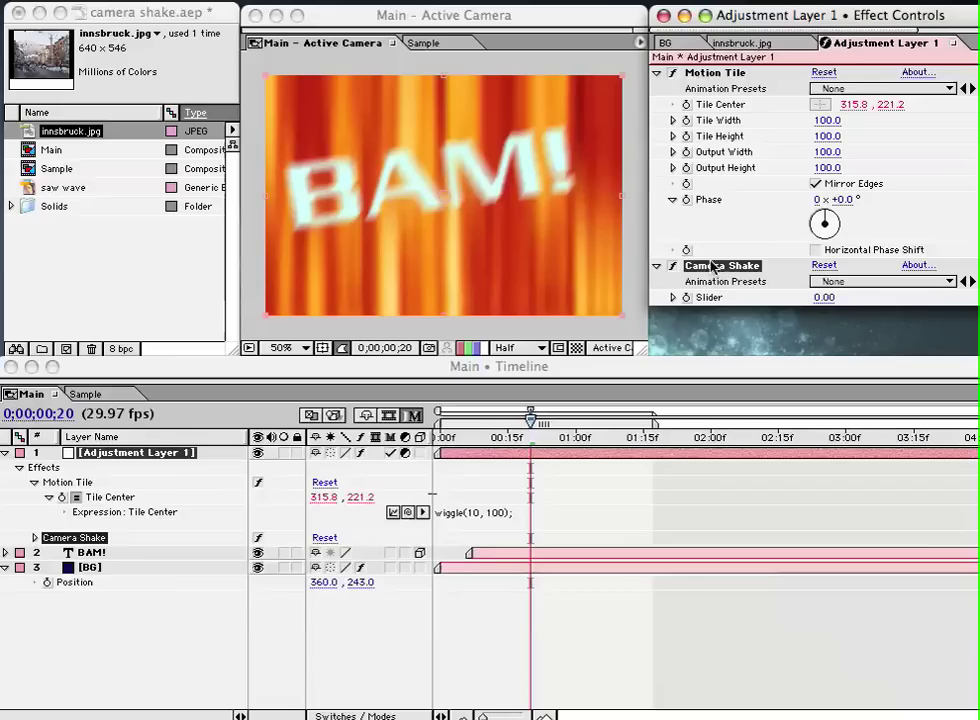
Choose Slider Control from Expression Controls again, then begin editing the Tile Center expression
left_click(428, 0)
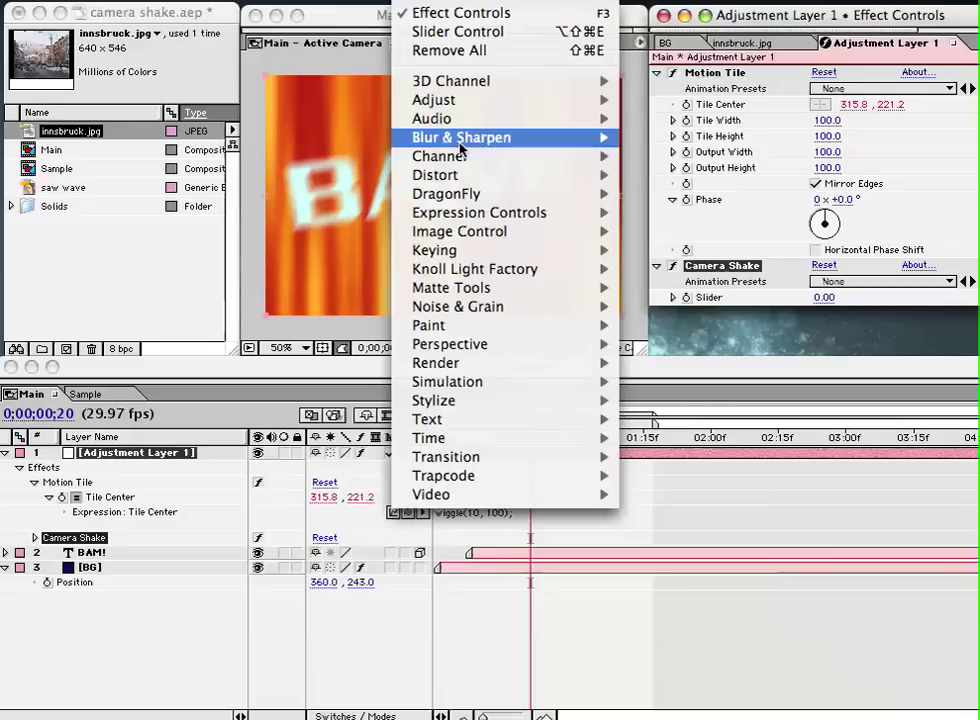
mouse_move(481, 214)
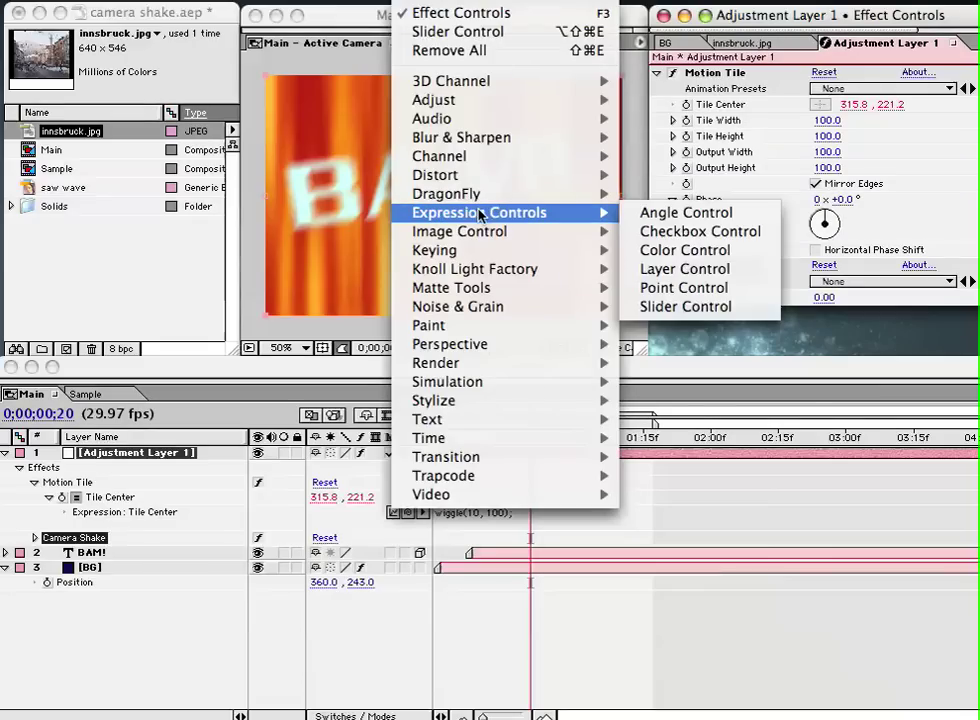
left_click(685, 306)
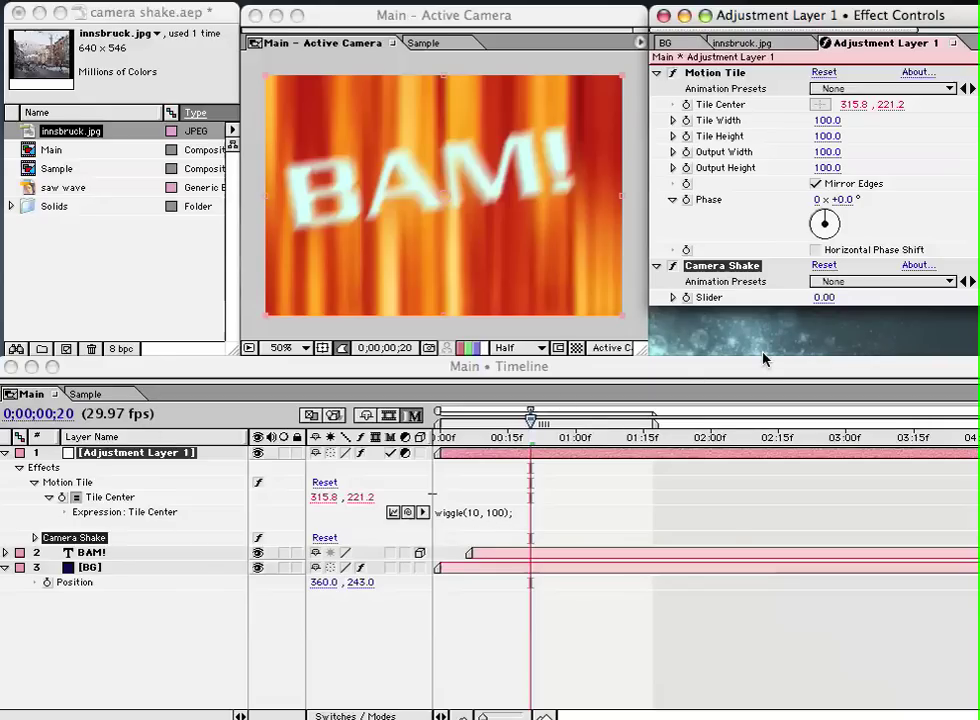
left_click(499, 512)
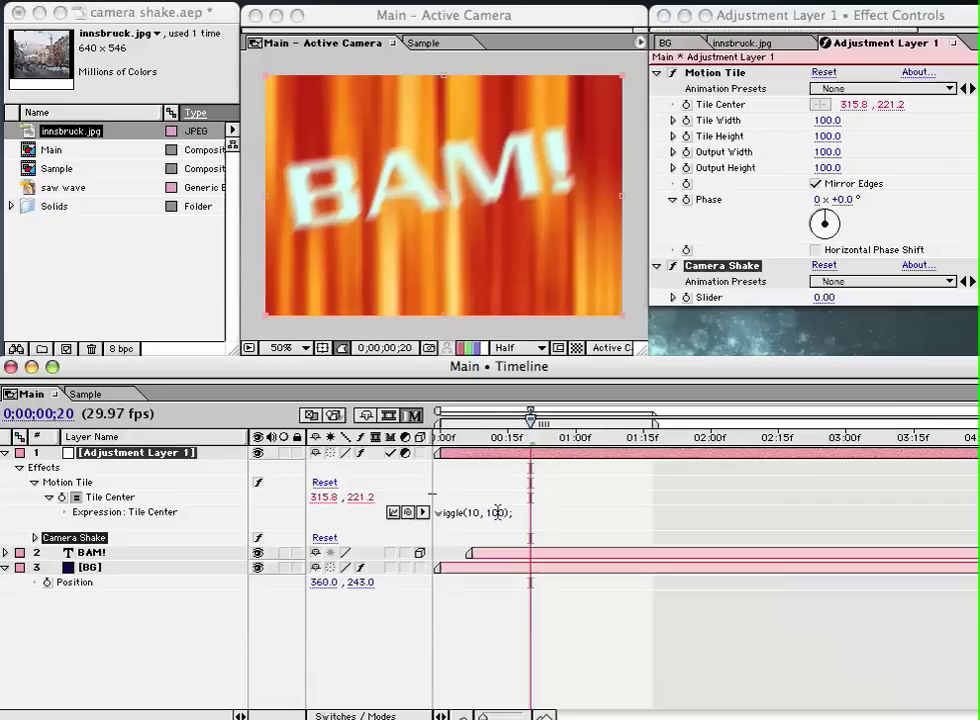
Pick-whip shake=effect("Camera Shake")("Slider") into the expression and change it to wiggle(10, shake)
left_click(548, 513)
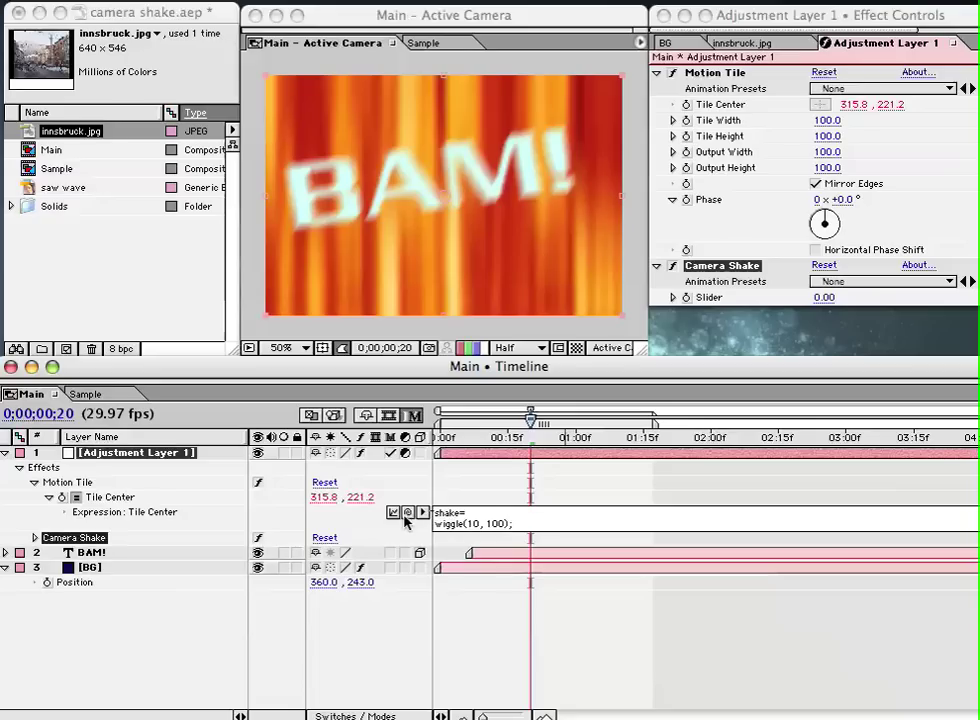
left_click_drag(408, 514, 735, 299)
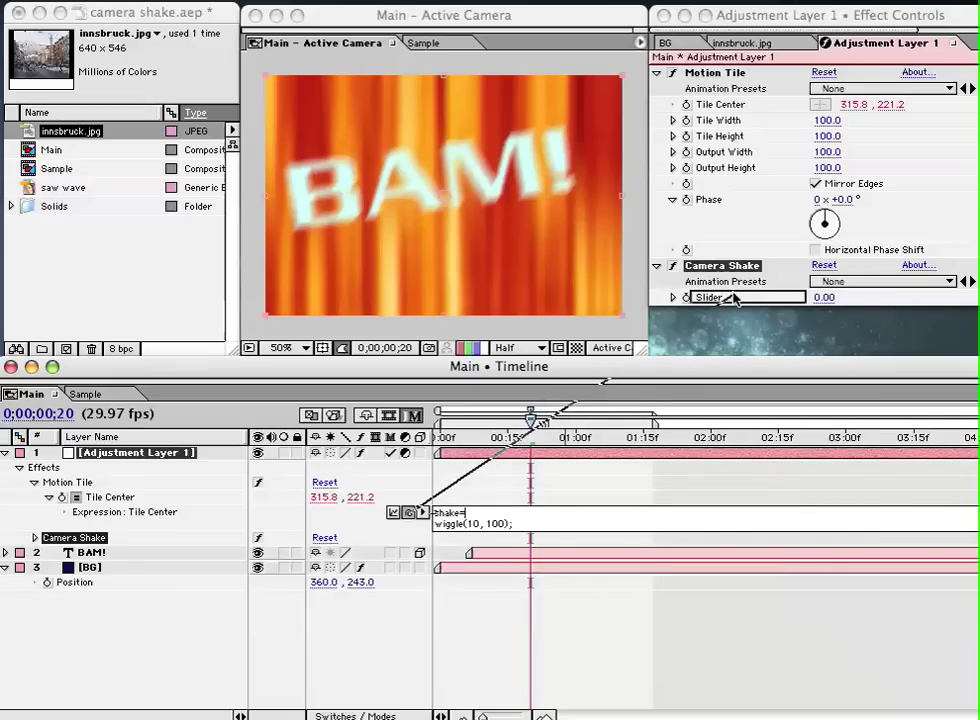
left_click_drag(735, 299, 735, 298)
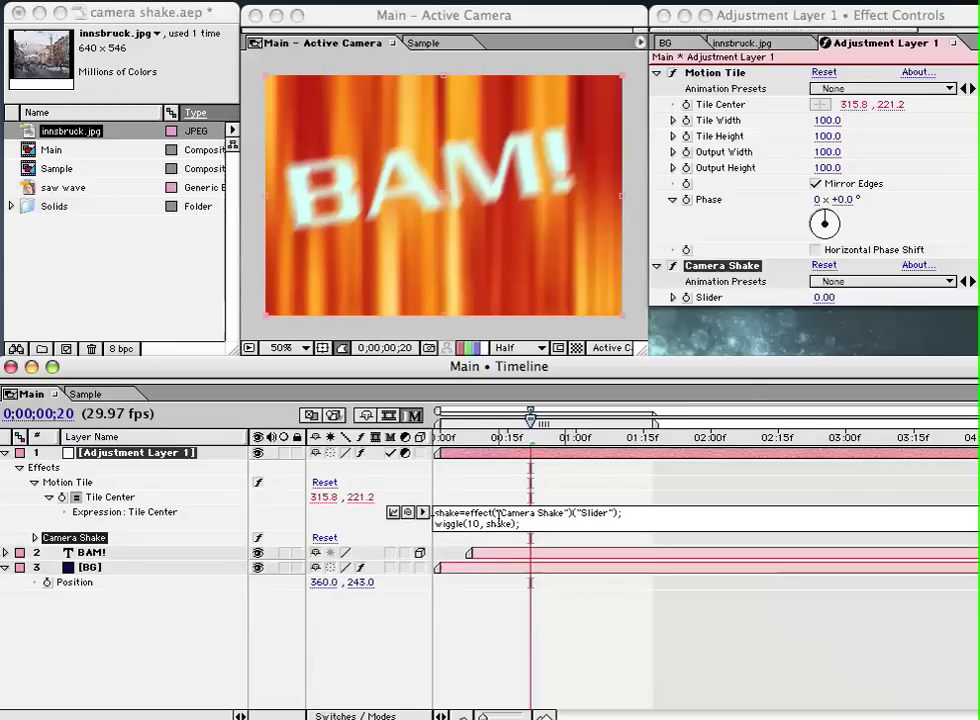
left_click(630, 656)
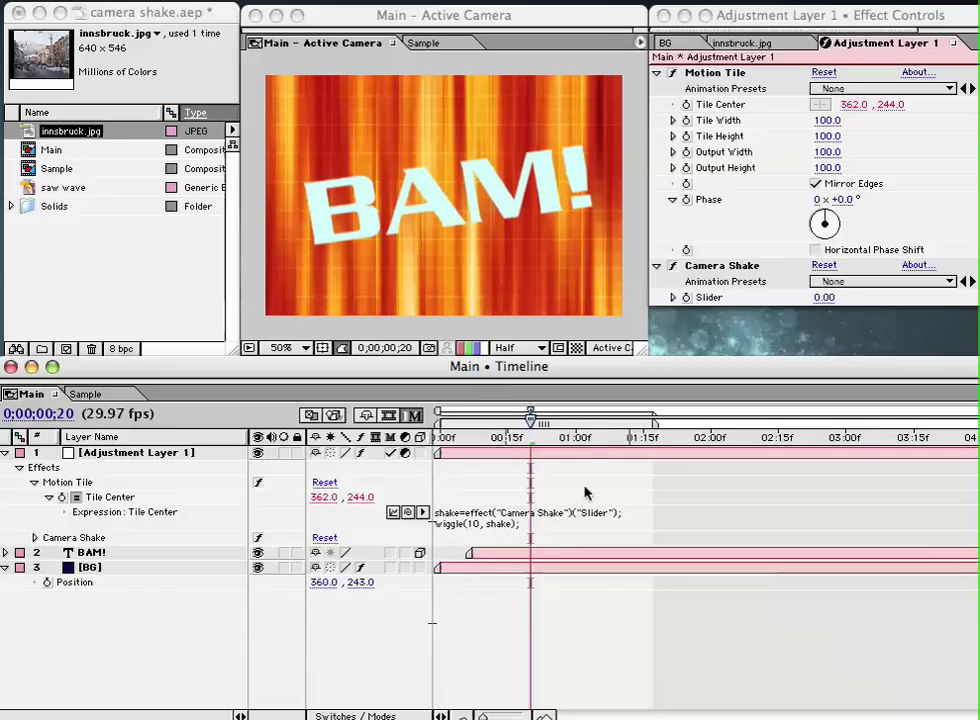
Test Camera Shake at 19 and 202, reset it to 0, then show BAM!'s Position keyframes
left_click_drag(855, 300, 880, 305)
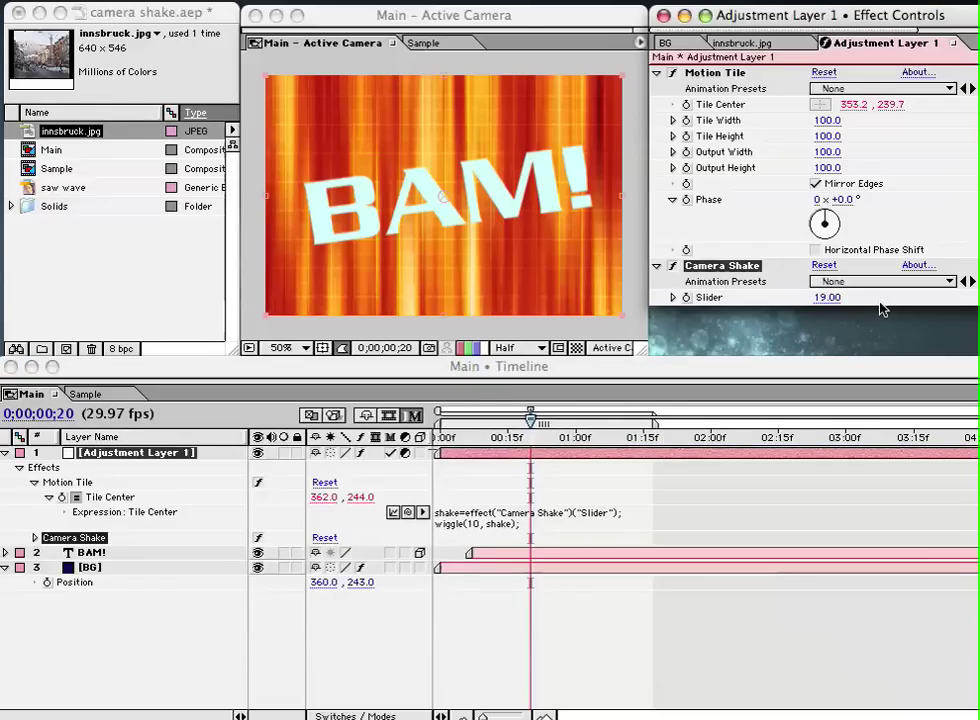
left_click_drag(742, 279, 665, 230)
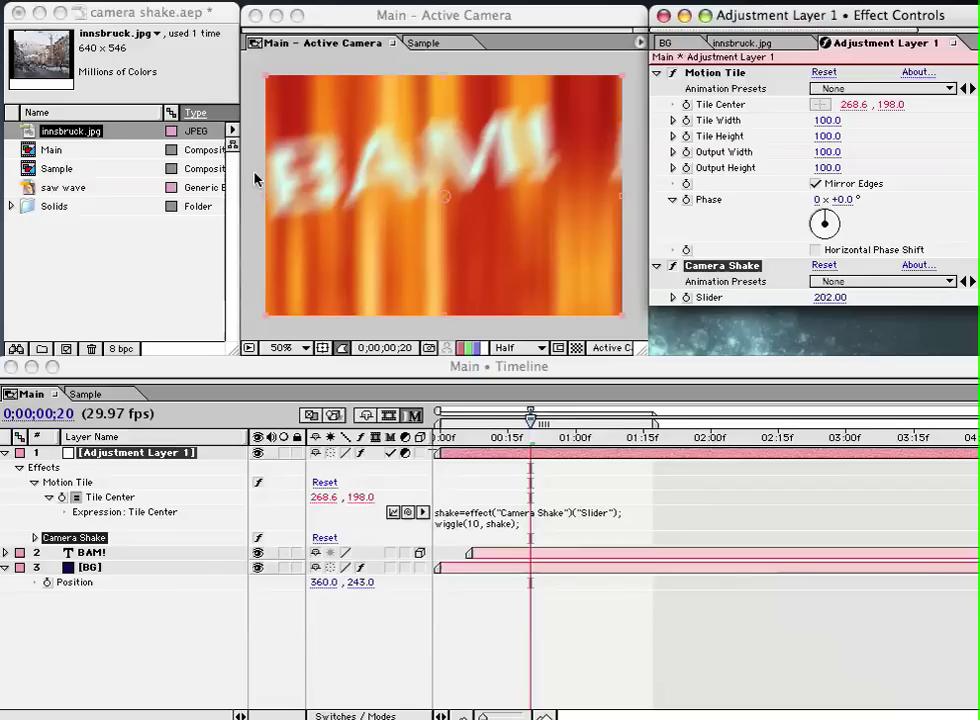
left_click(830, 298)
type("0")
key("Return")
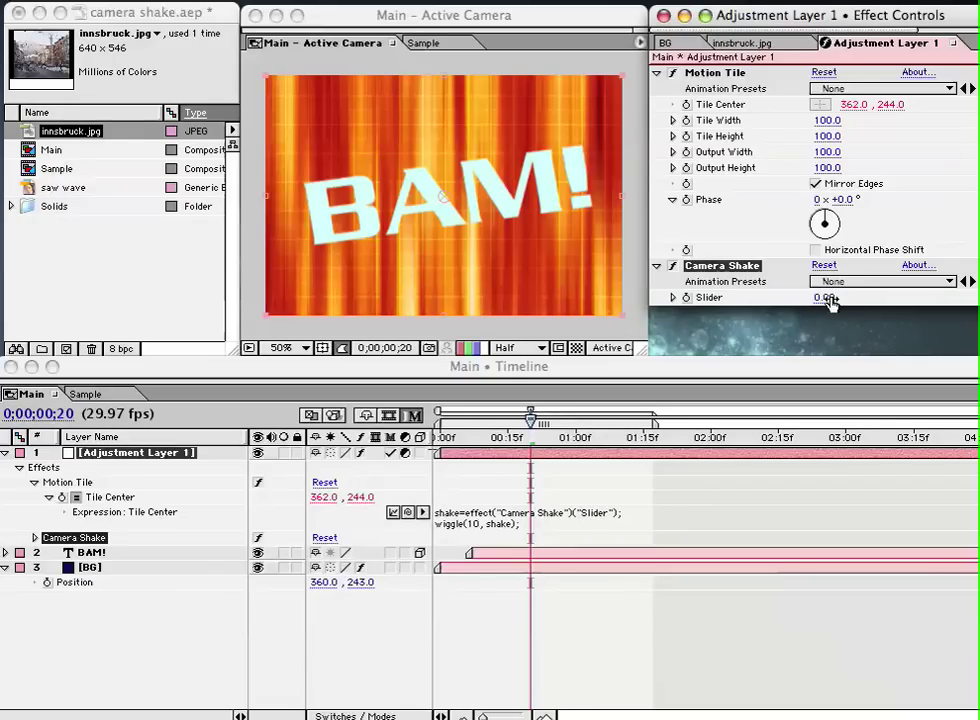
left_click(136, 553)
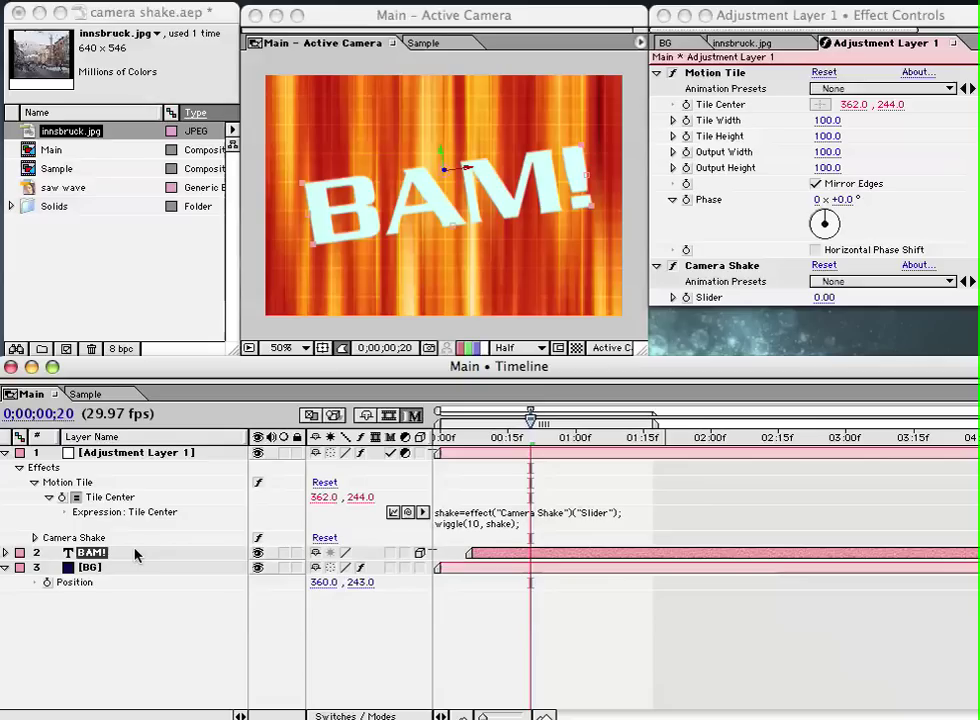
key("p")
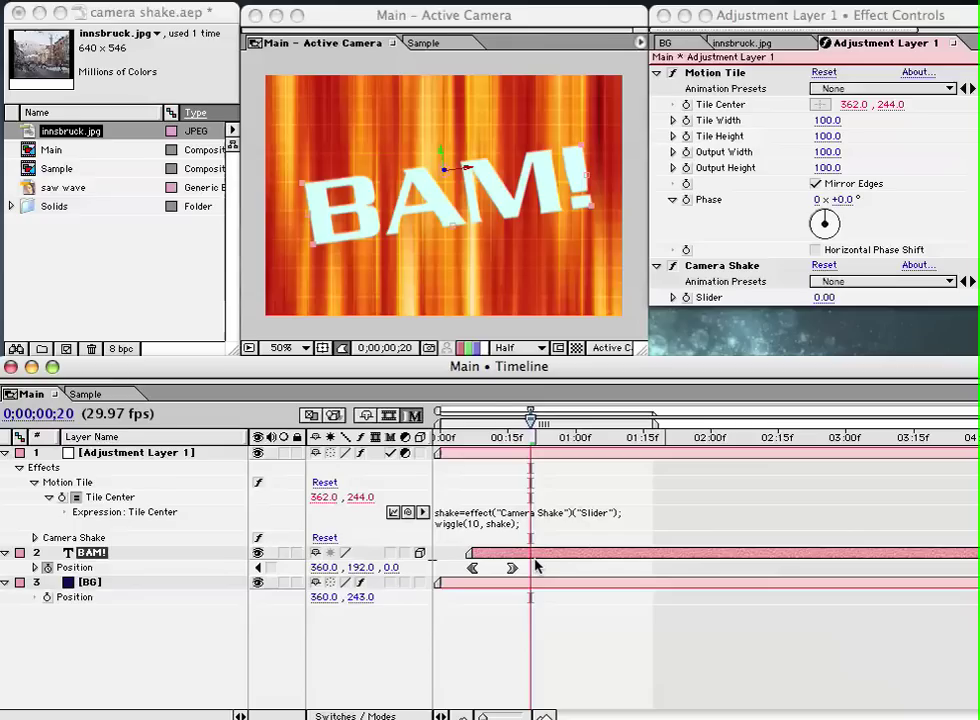
Keyframe the Camera Shake slider: 0 at frame 15, 200 at frame 16, back to 0 at 1;06
key("j")
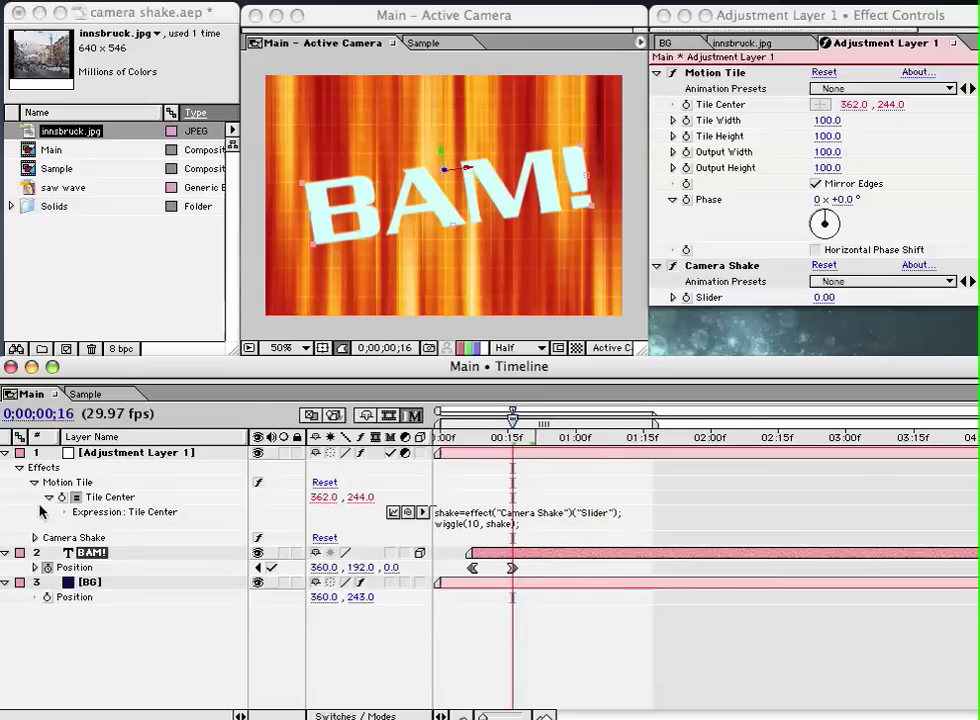
left_click(35, 538)
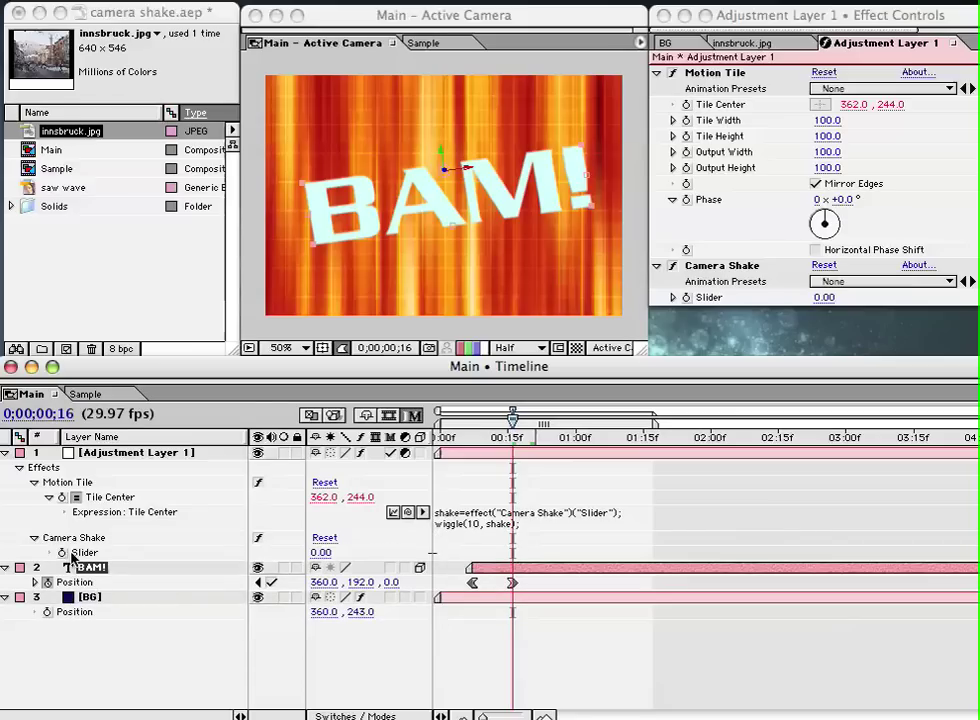
left_click(62, 552)
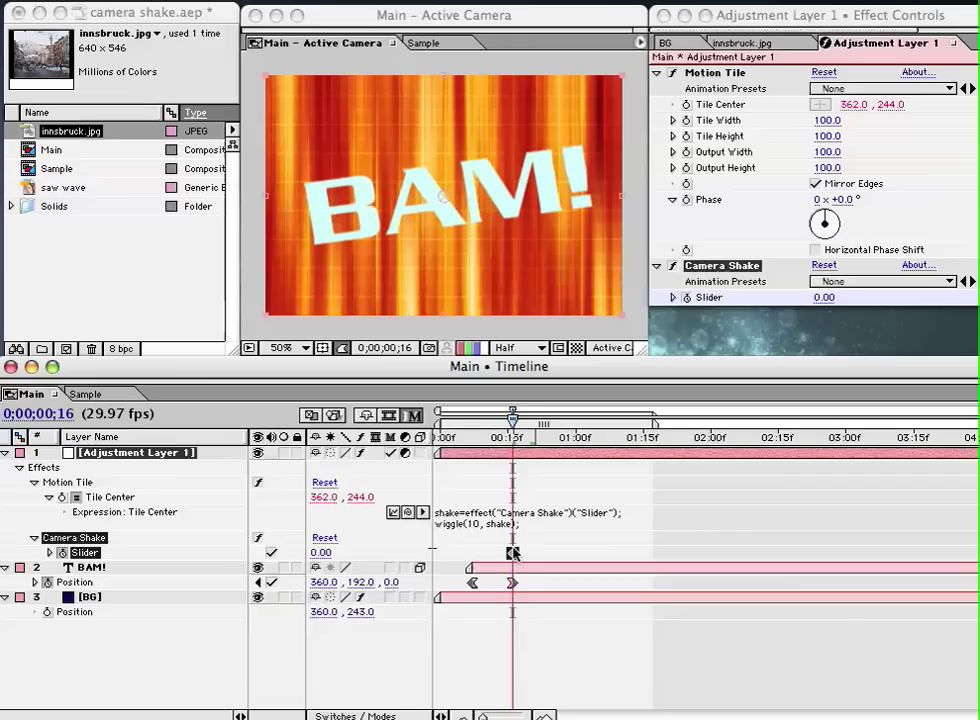
key("Page_Up")
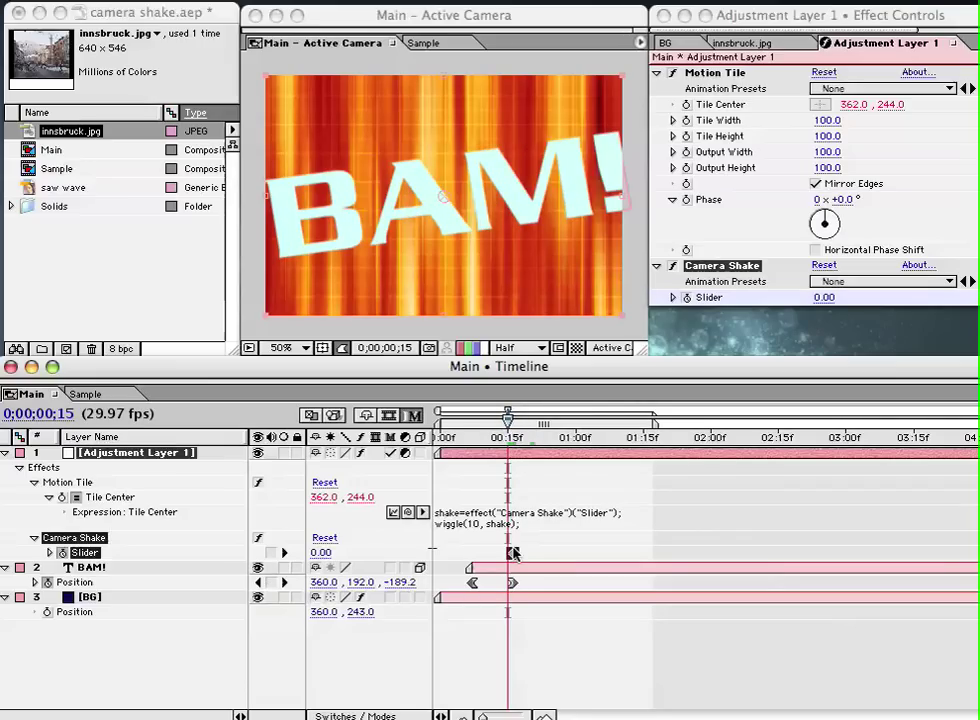
left_click(272, 552)
key("Page_Down")
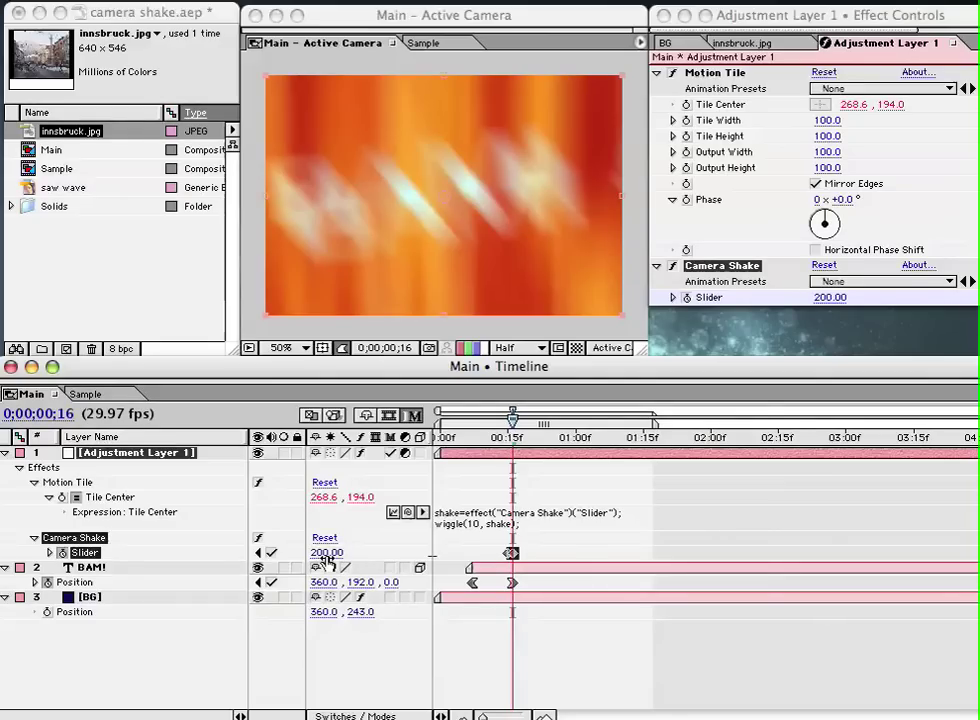
left_click_drag(512, 437, 602, 437)
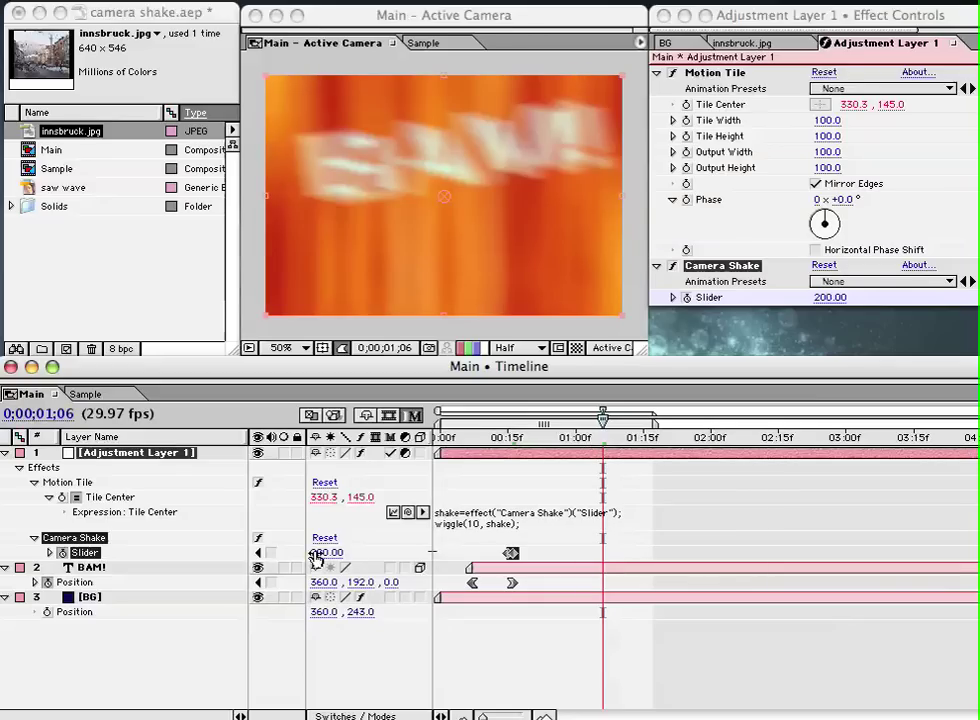
key("Return")
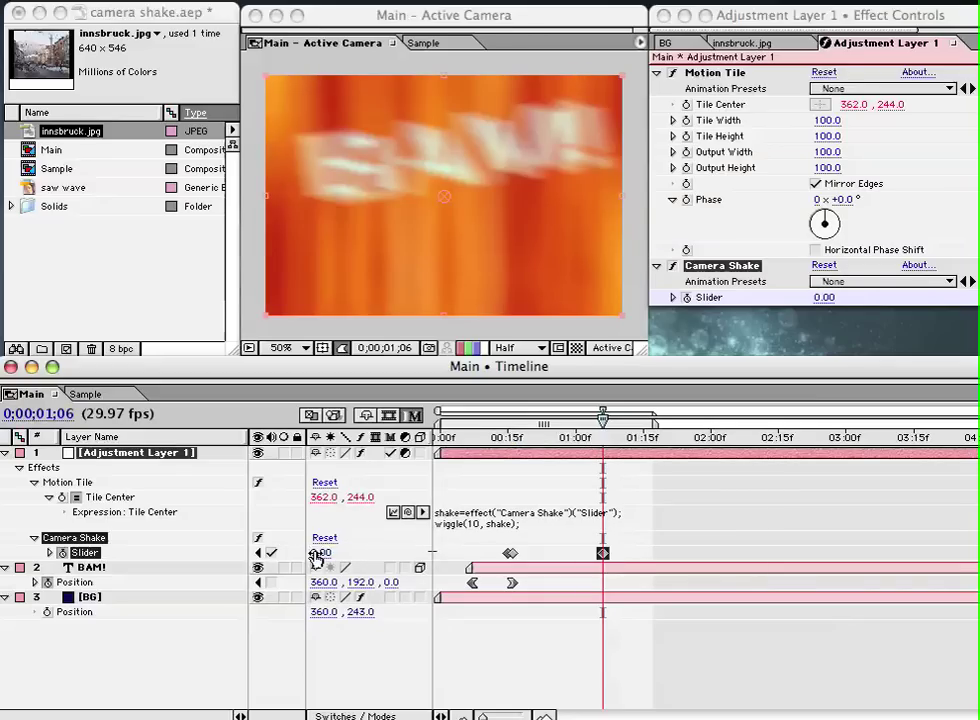
Ease into the slider's final keyframe in the velocity graph, then RAM preview from the start
left_click(49, 552)
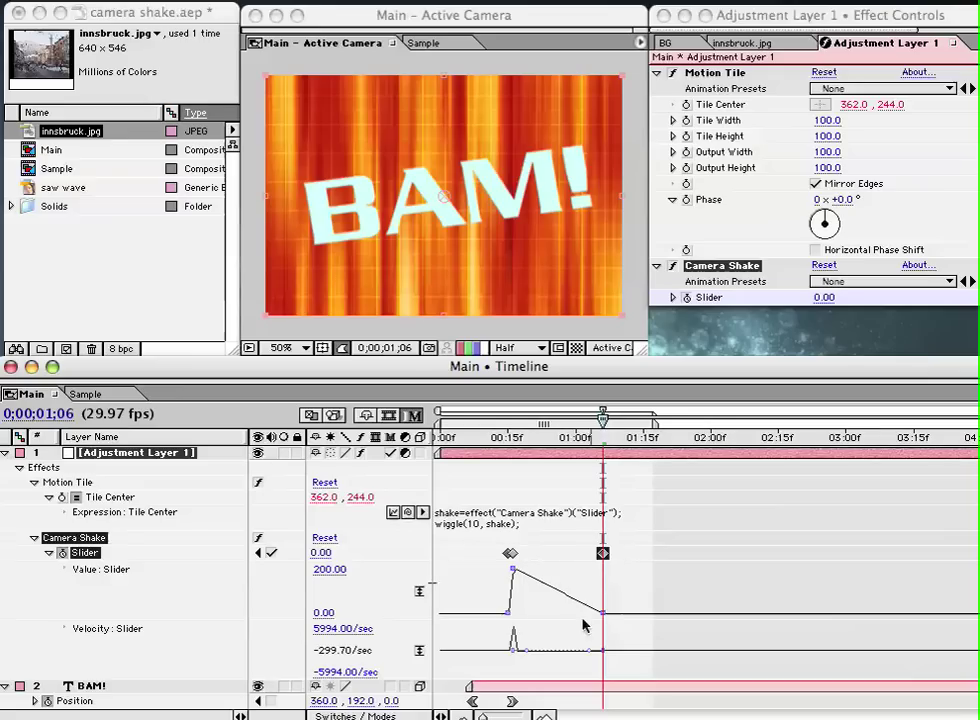
left_click_drag(590, 654, 604, 641)
scroll(588, 626, "down", 1)
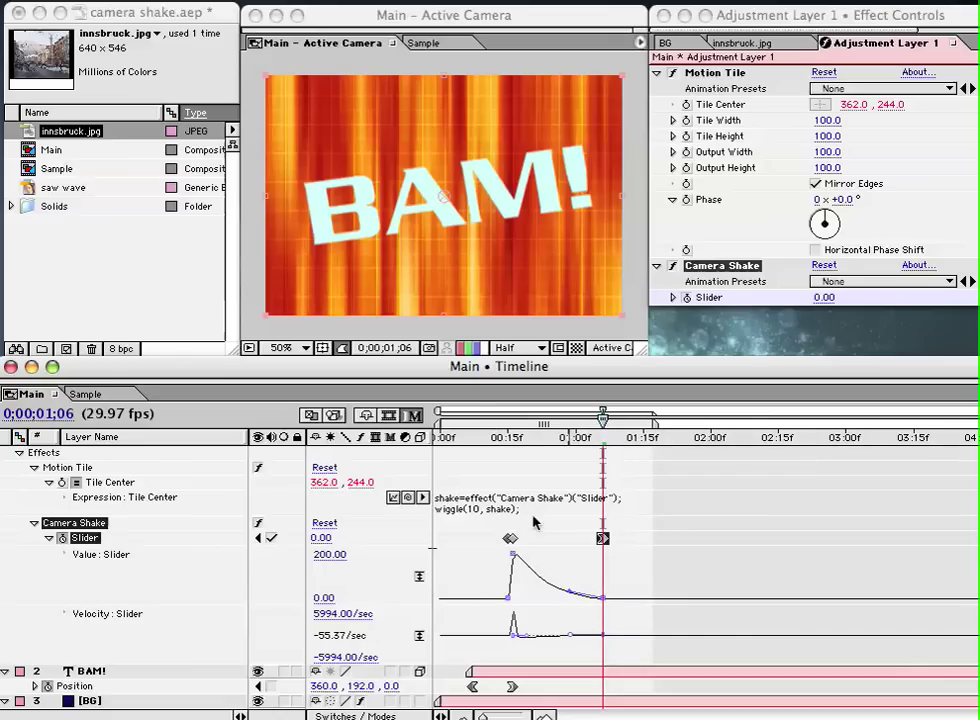
left_click(443, 437)
key("KP_0")
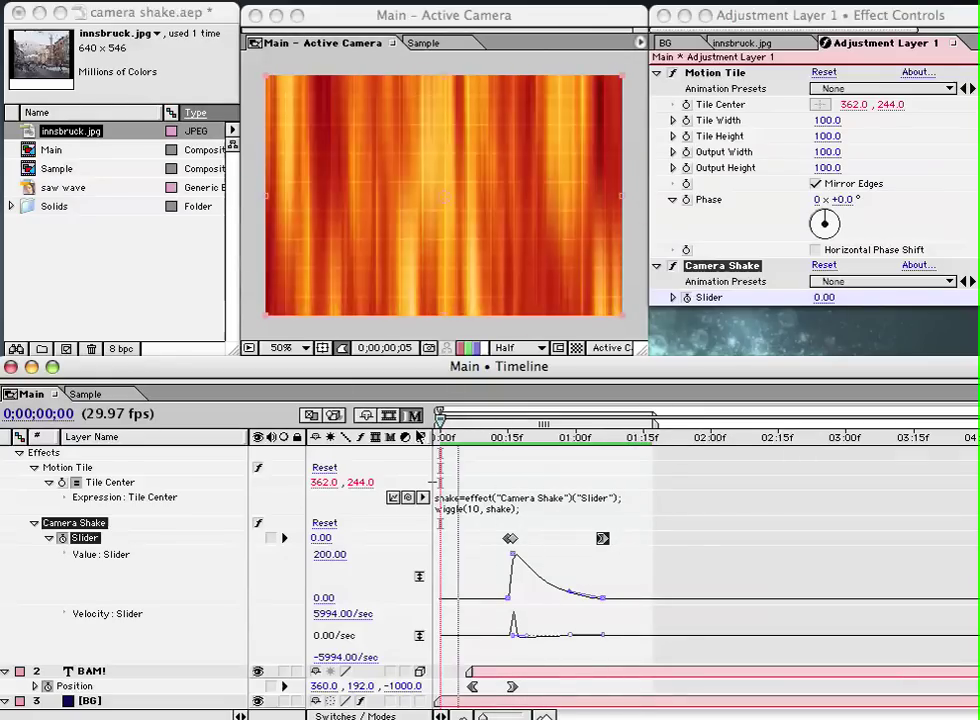
Stop the preview, collapse Adjustment Layer 1, and enable motion blur on the BAM! layer
left_click(457, 443)
mouse_move(457, 443)
left_mouse_down()
mouse_move(475, 438)
mouse_move(465, 437)
left_mouse_up()
scroll(153, 493, "up", 1)
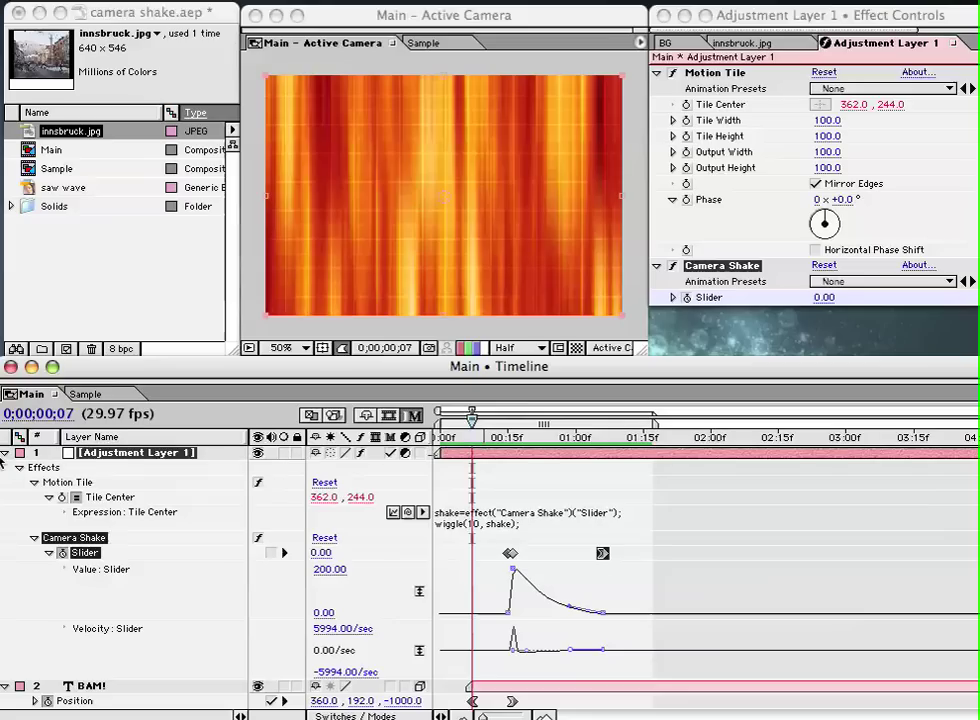
left_click(5, 453)
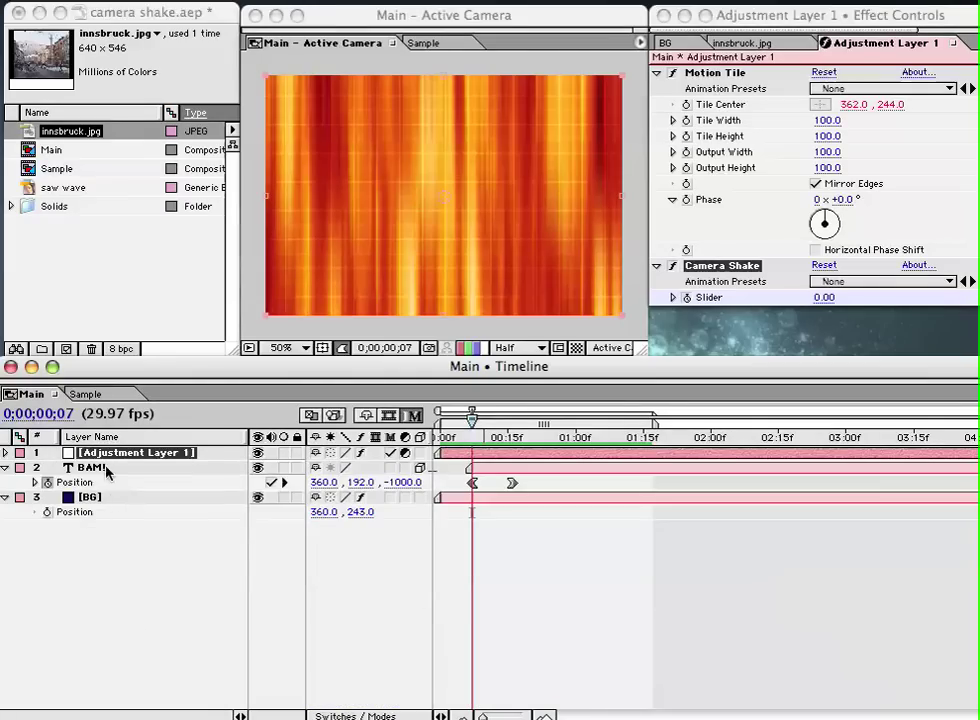
left_click(105, 469)
left_click(389, 468)
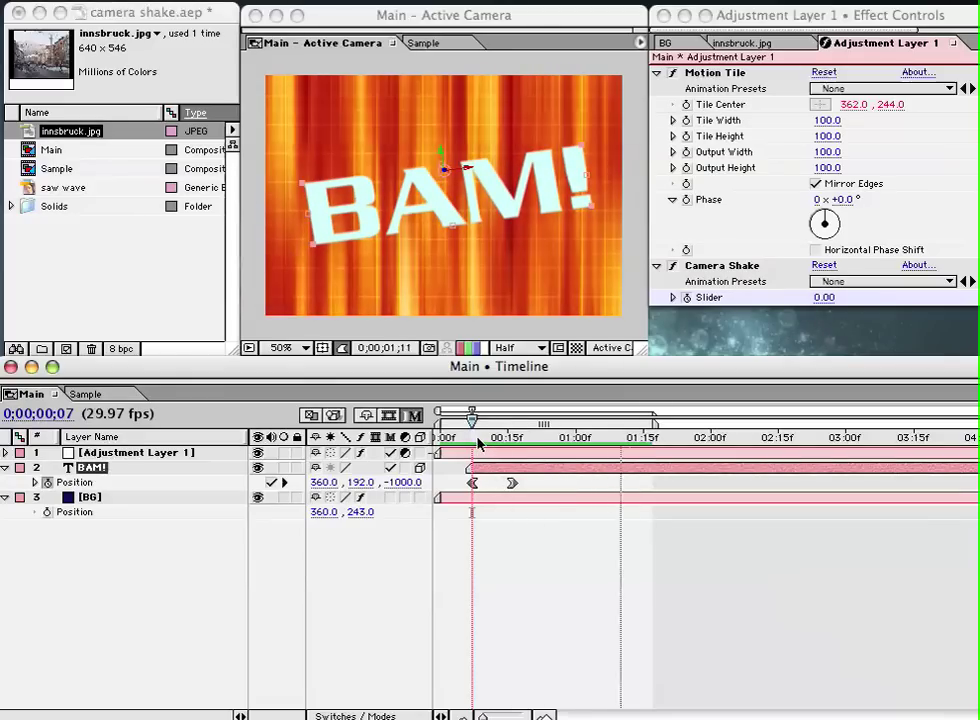
Lower the Camera Shake peak keyframe at frame 16 to 150 and preview from the start
left_click(483, 456)
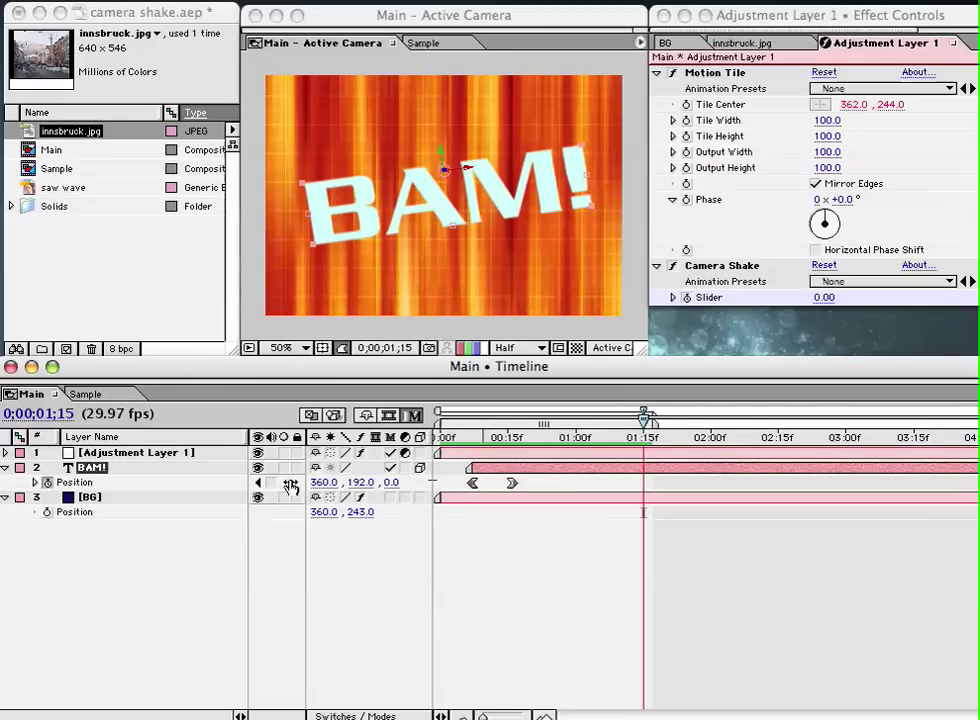
left_click(176, 454)
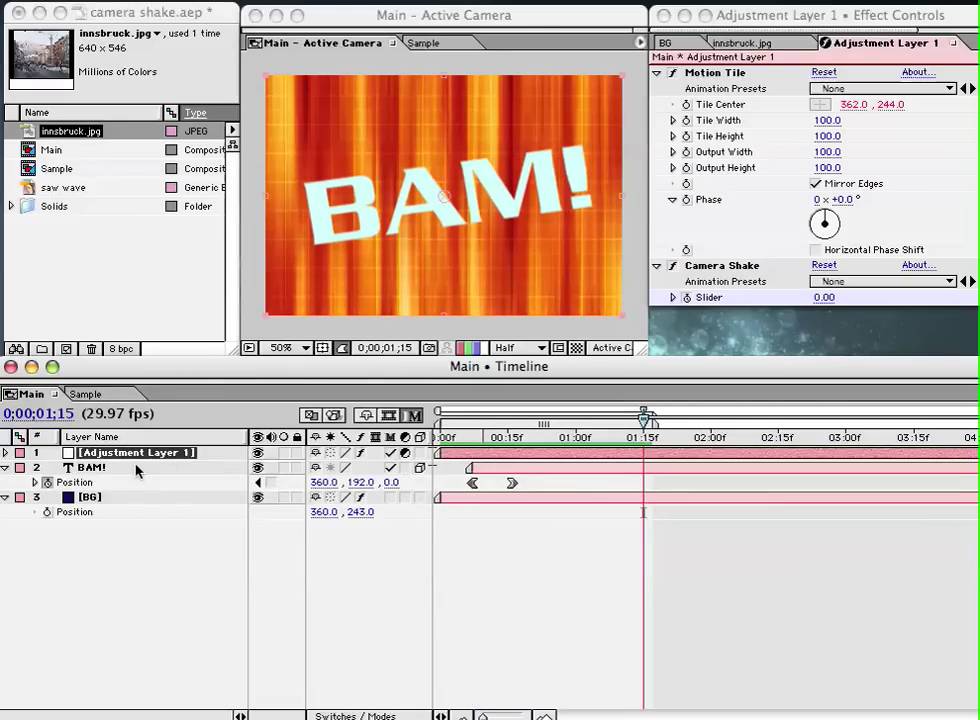
key("e")
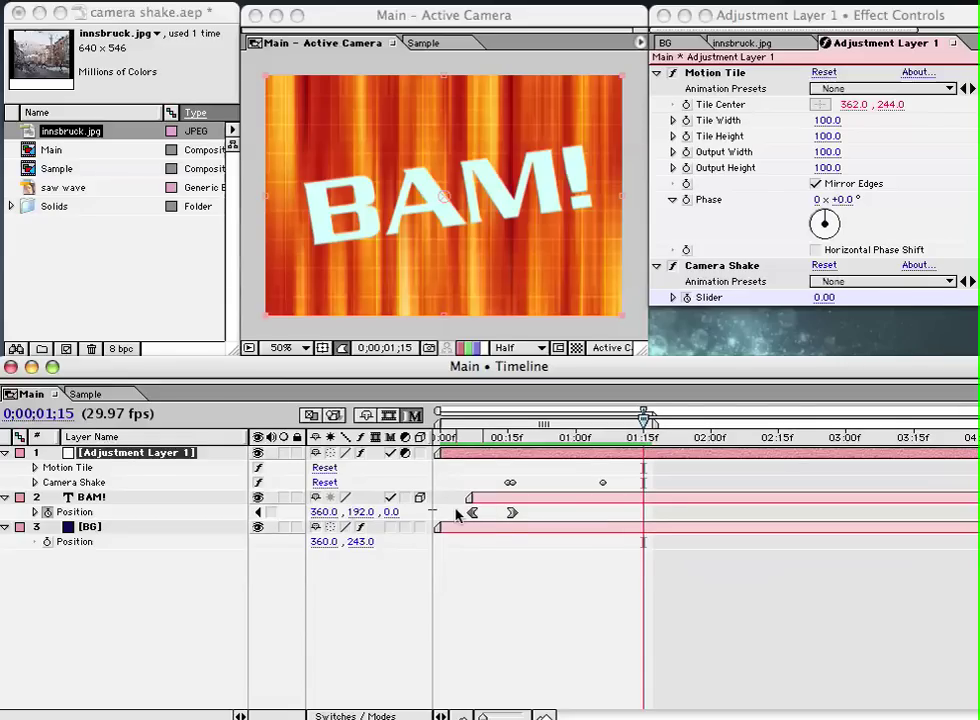
key("u")
left_click_drag(502, 444, 512, 444)
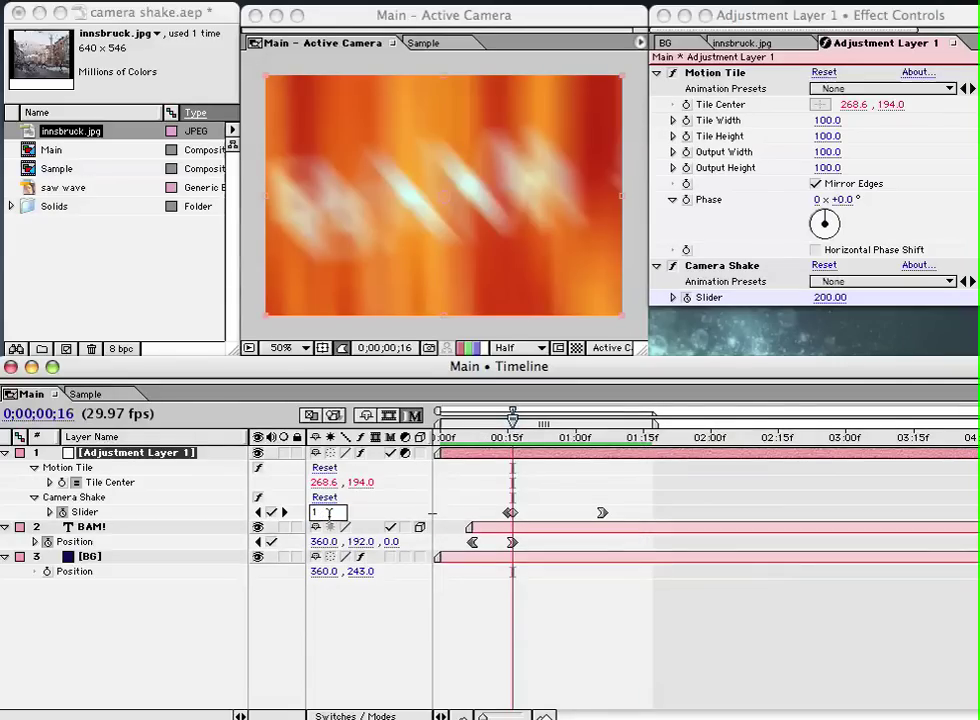
key("Return")
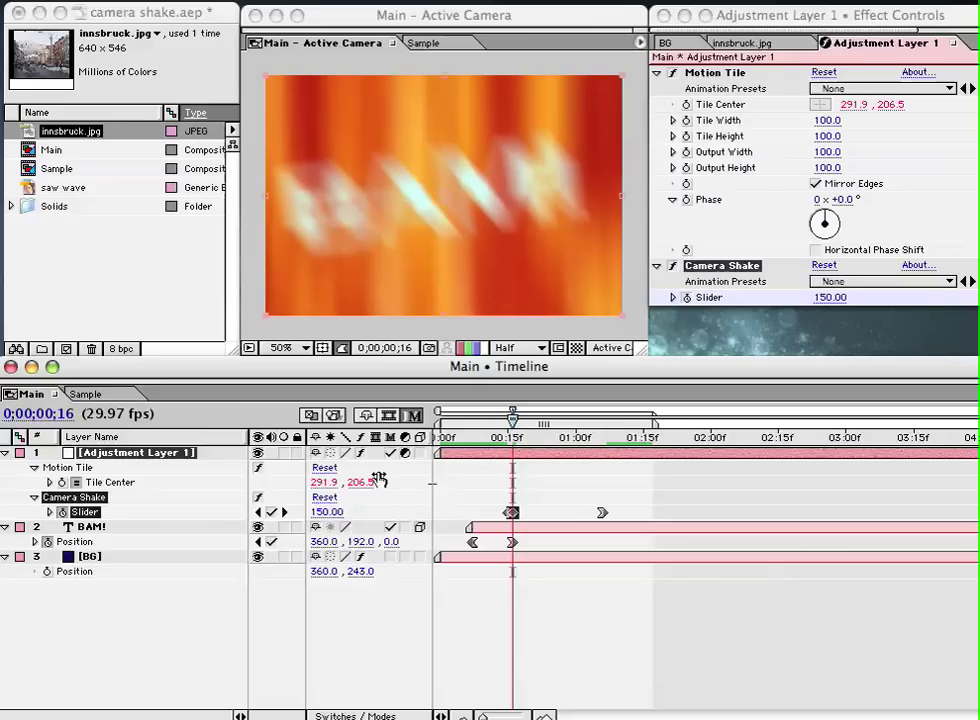
left_click(456, 433)
left_click_drag(460, 434, 421, 447)
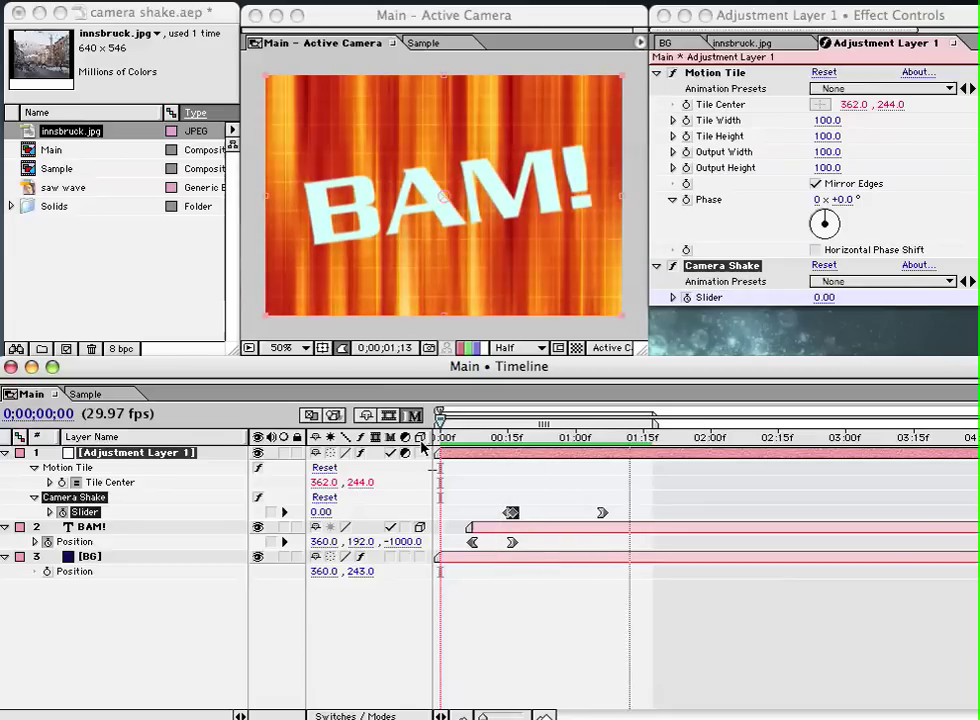
Change the Tile Center expression to wiggle(15, shake) and preview the faster shake
mouse_move(512, 440)
left_mouse_down()
mouse_move(487, 440)
mouse_move(512, 440)
left_mouse_up()
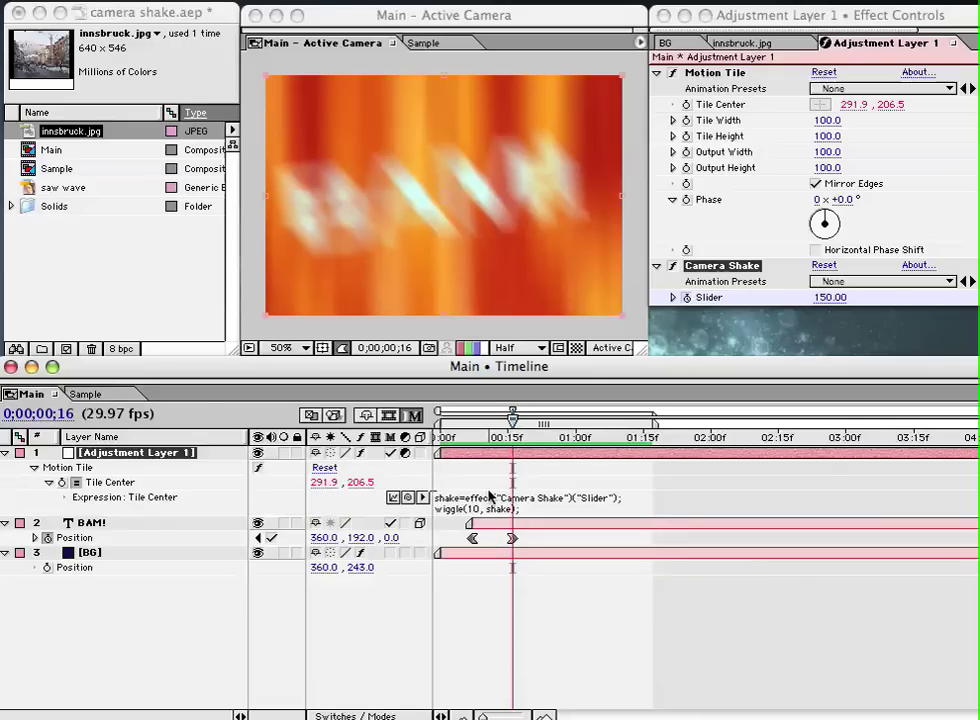
left_click(473, 509)
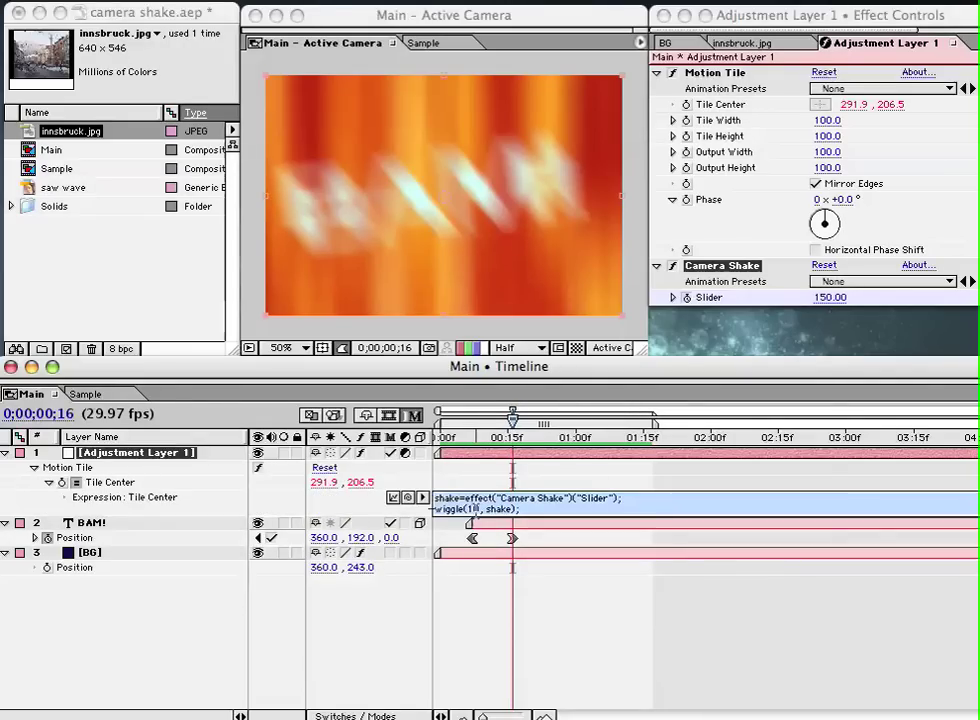
left_click(475, 509)
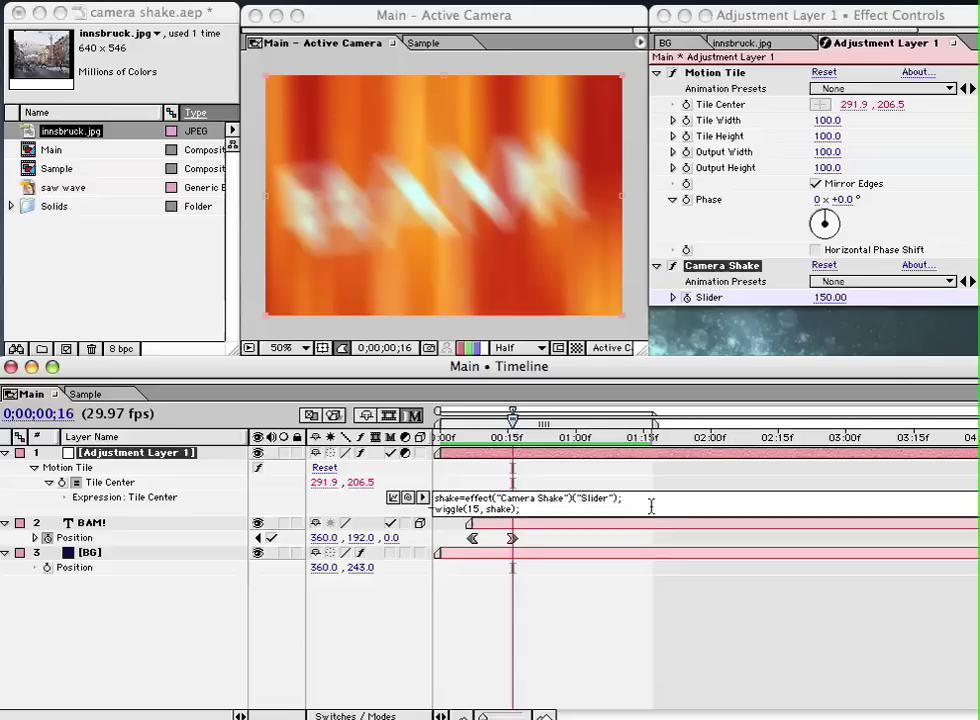
left_click(517, 628)
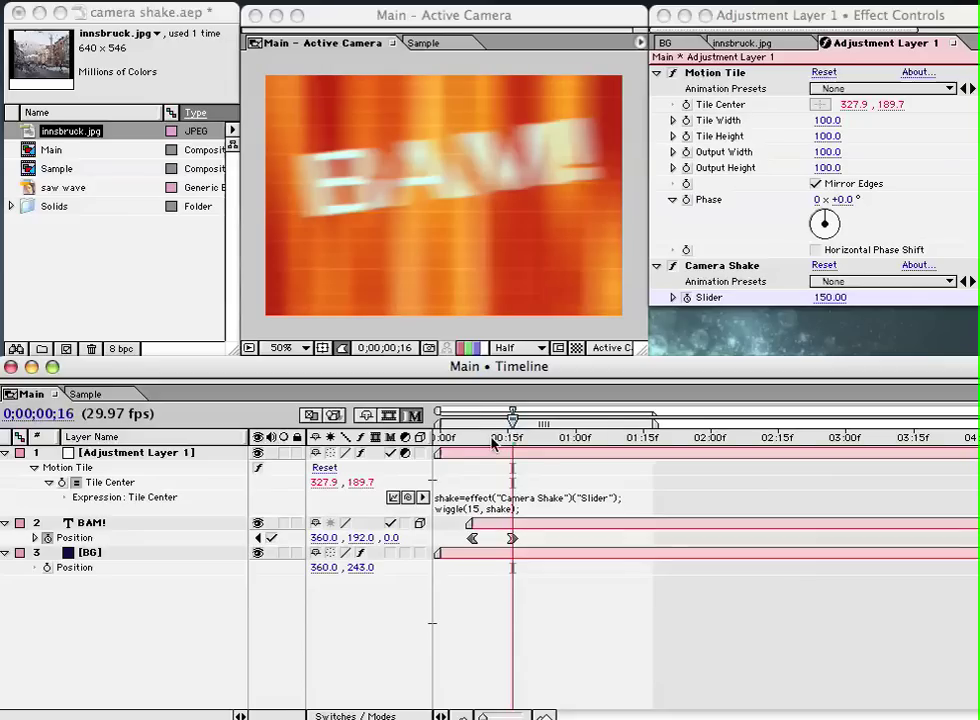
key("KP_0")
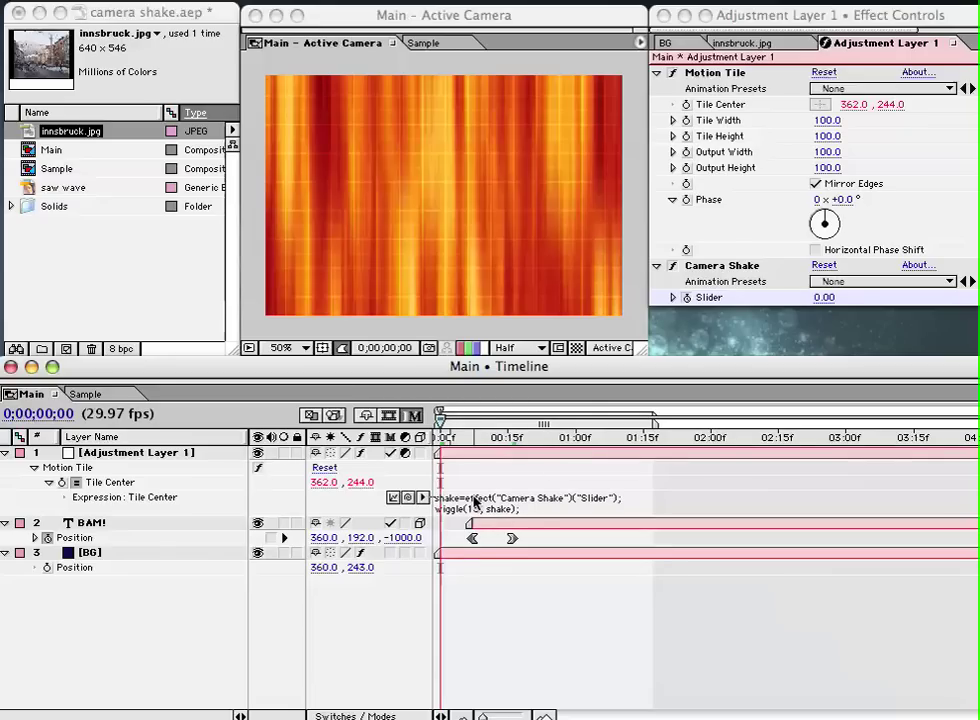
key("space")
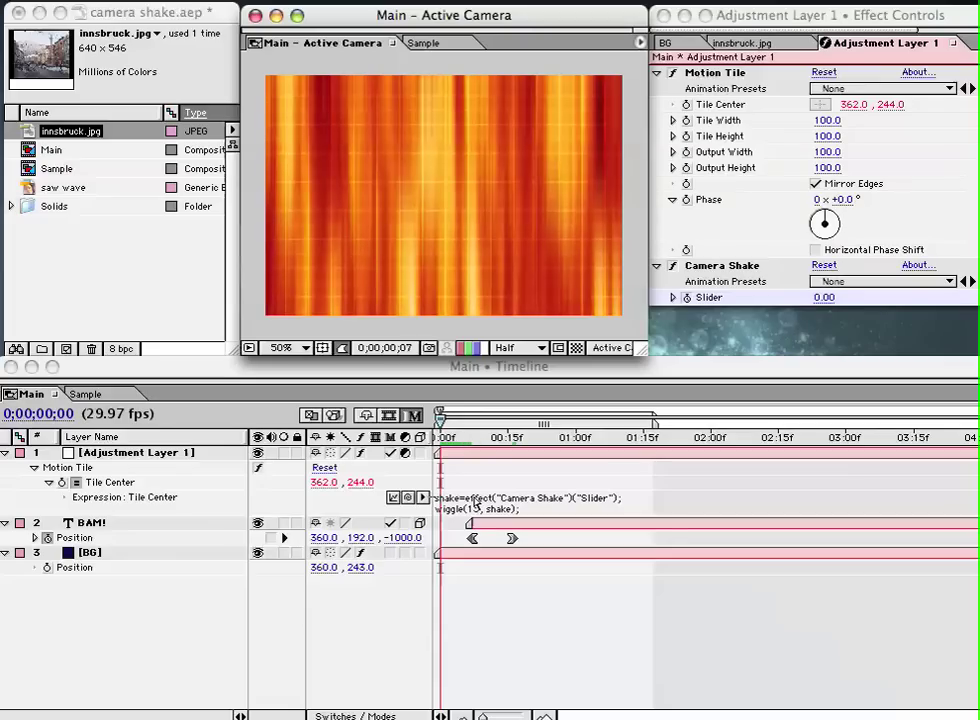